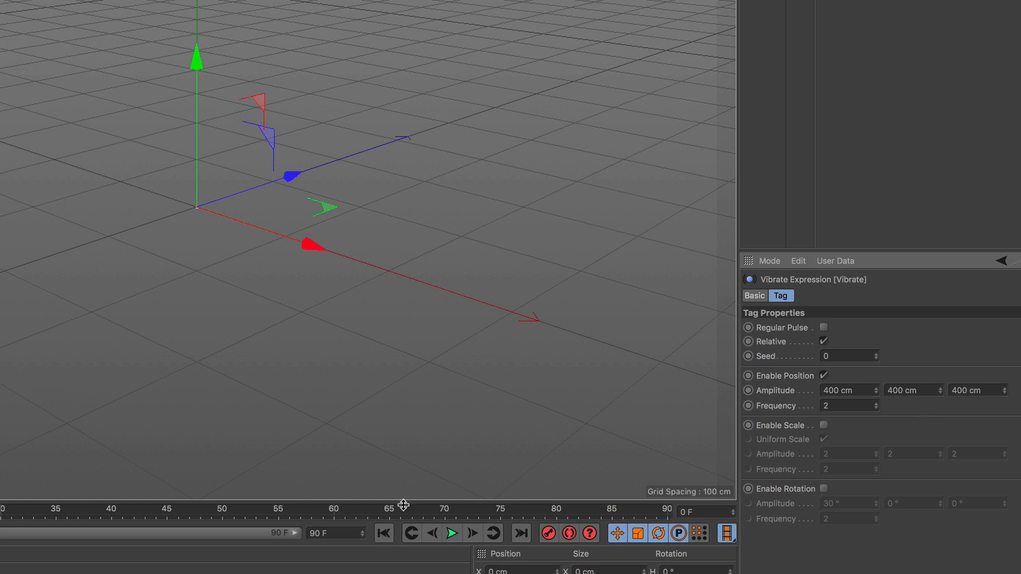
- Set the Vibrate tag's position frequency to 1, preview the null's motion, and return to the first frame
click(452, 533)
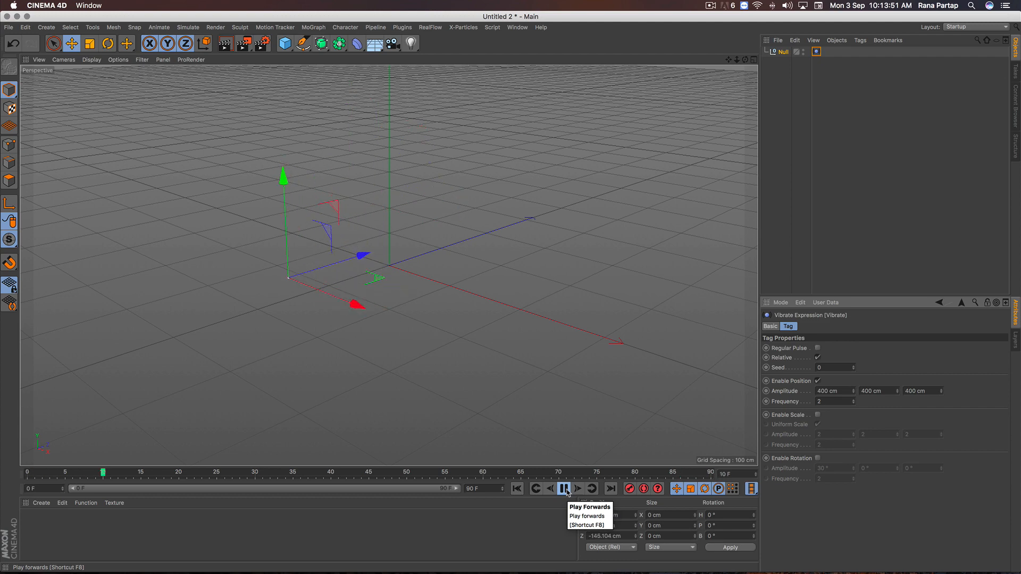
click(567, 491)
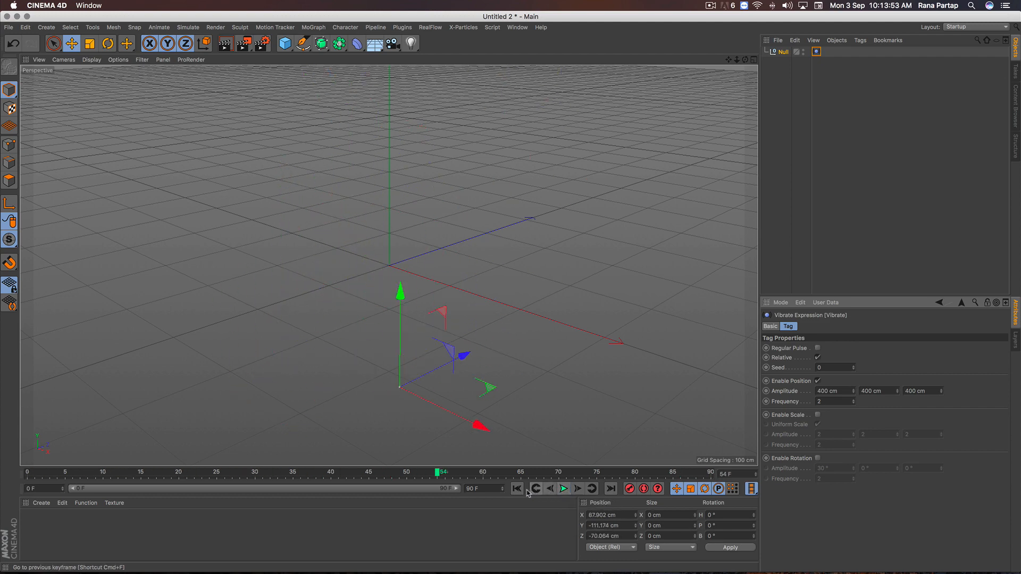
click(536, 488)
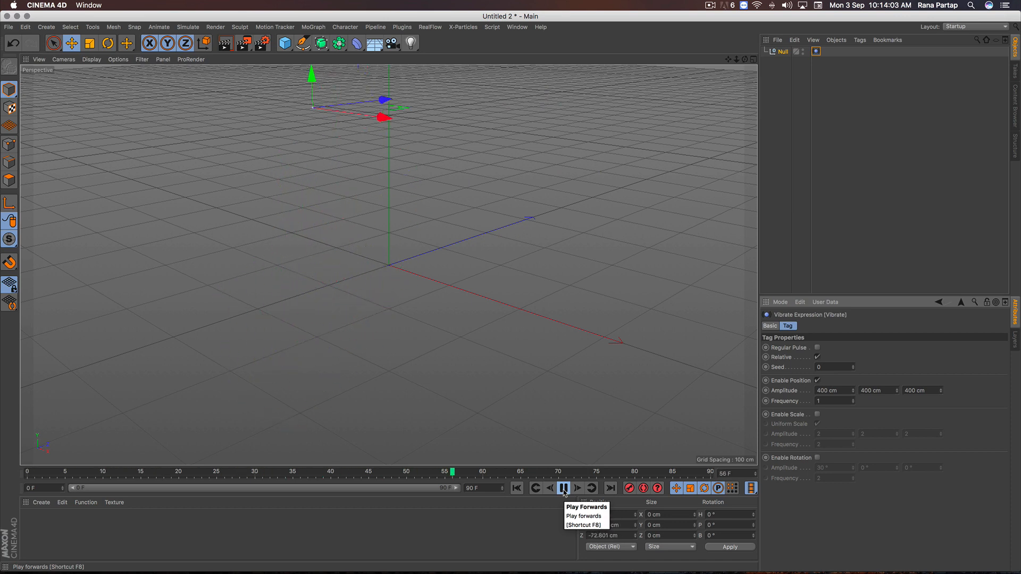
click(564, 488)
click(517, 489)
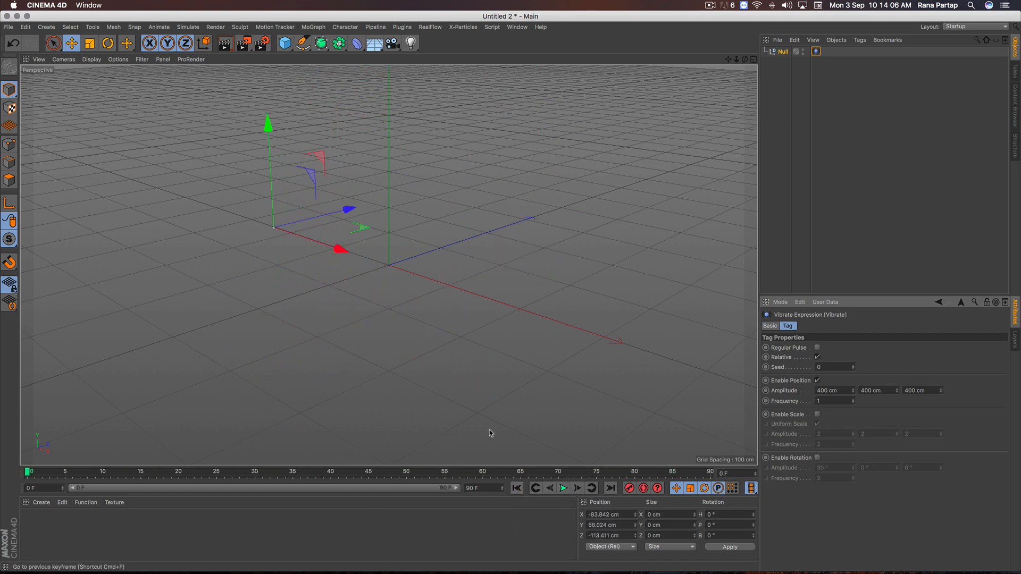
- Add a sphere with a 10 cm radius and make it a child of the null
click(285, 43)
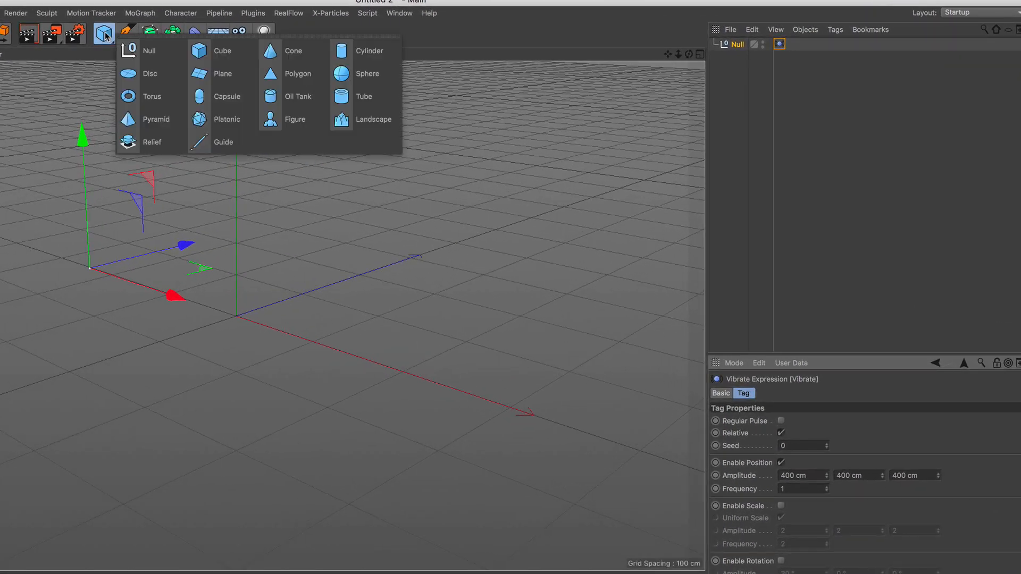
click(350, 85)
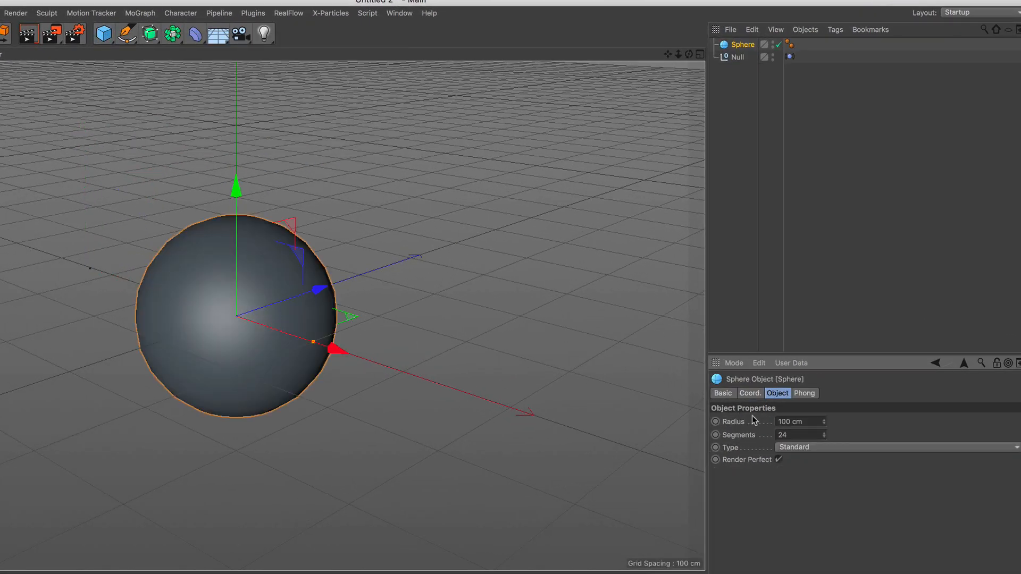
key(Return)
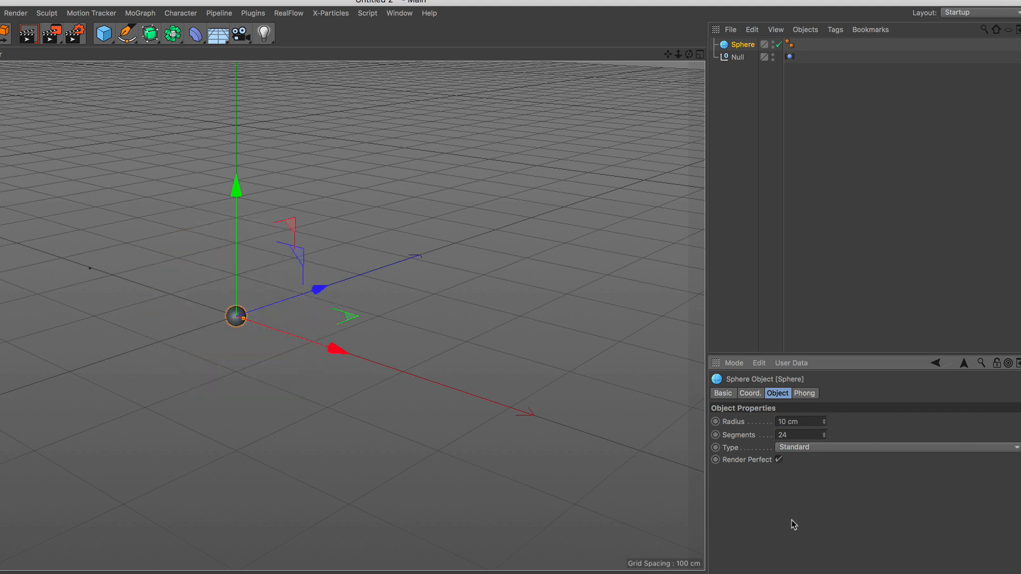
drag(743, 48, 739, 59)
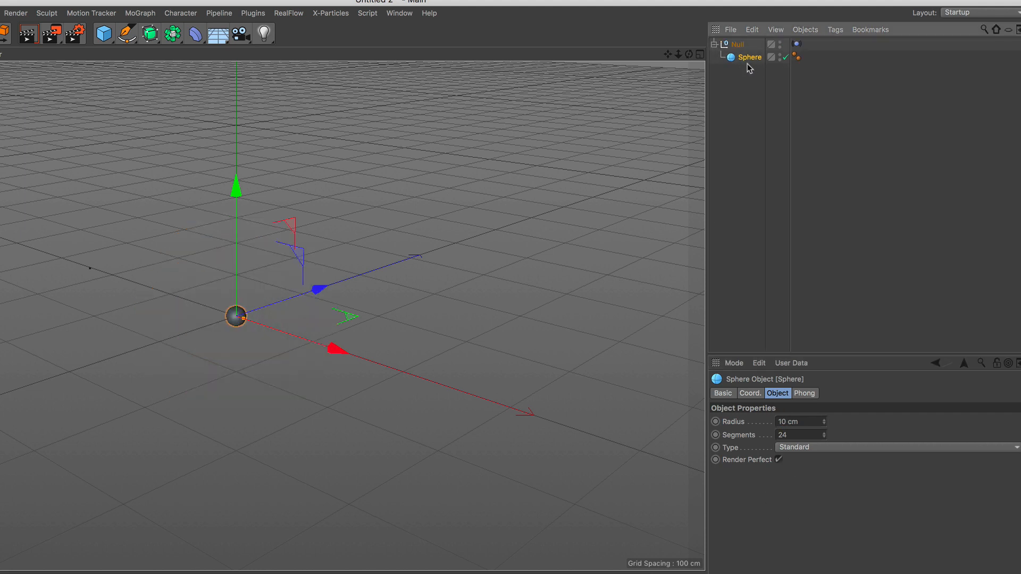
- Play the animation with the null selected to see how the child sphere moves, and return to the first frame
click(739, 46)
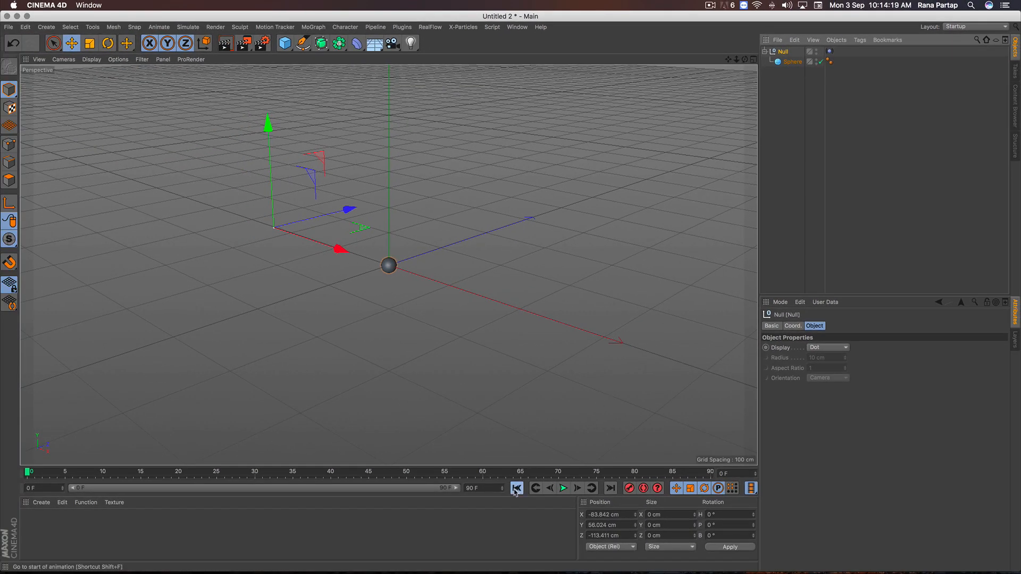
click(564, 489)
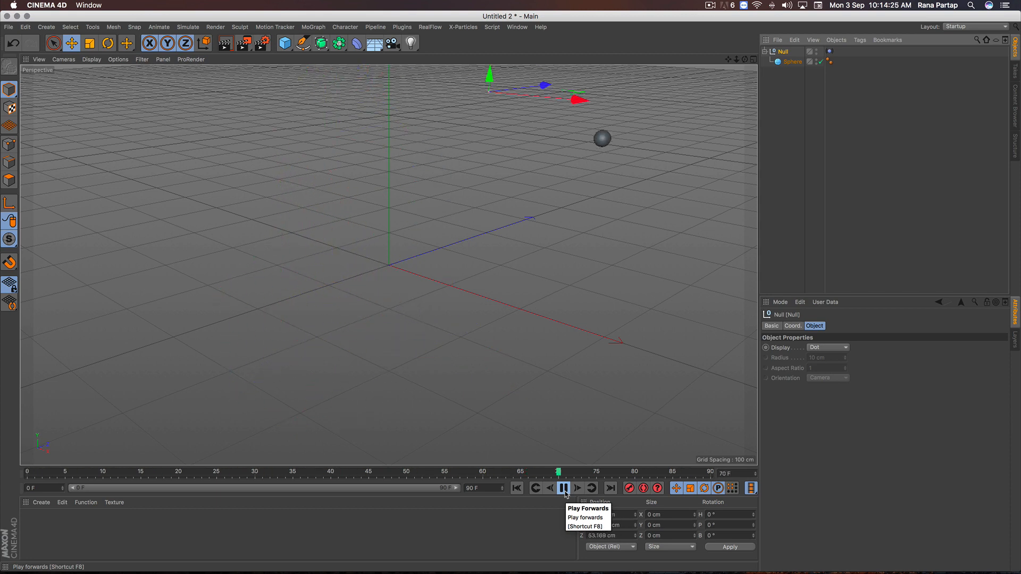
click(564, 489)
click(516, 488)
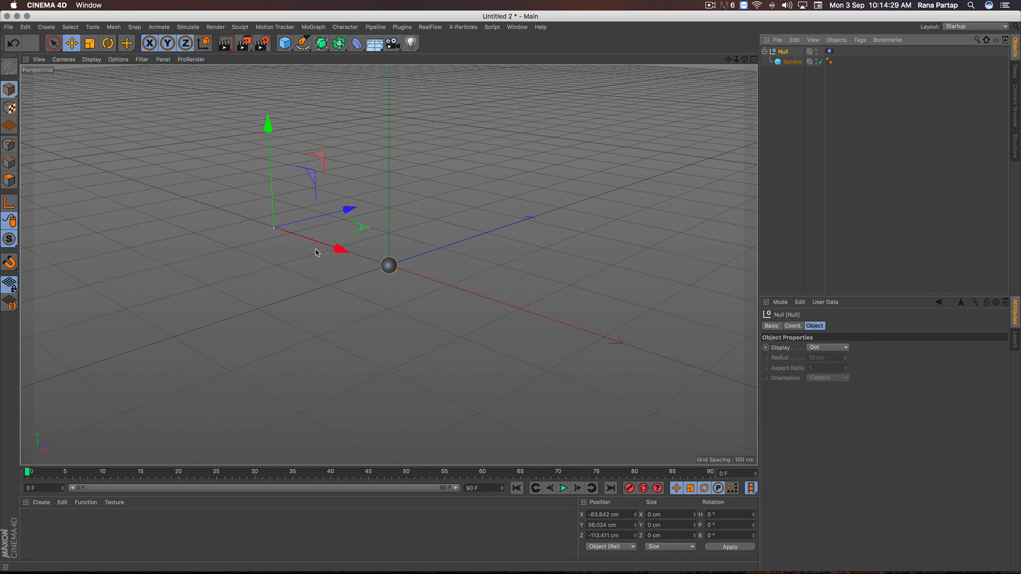
- Set the sphere's X, Y and Z positions to 0 cm to centre it on the parent null
click(777, 63)
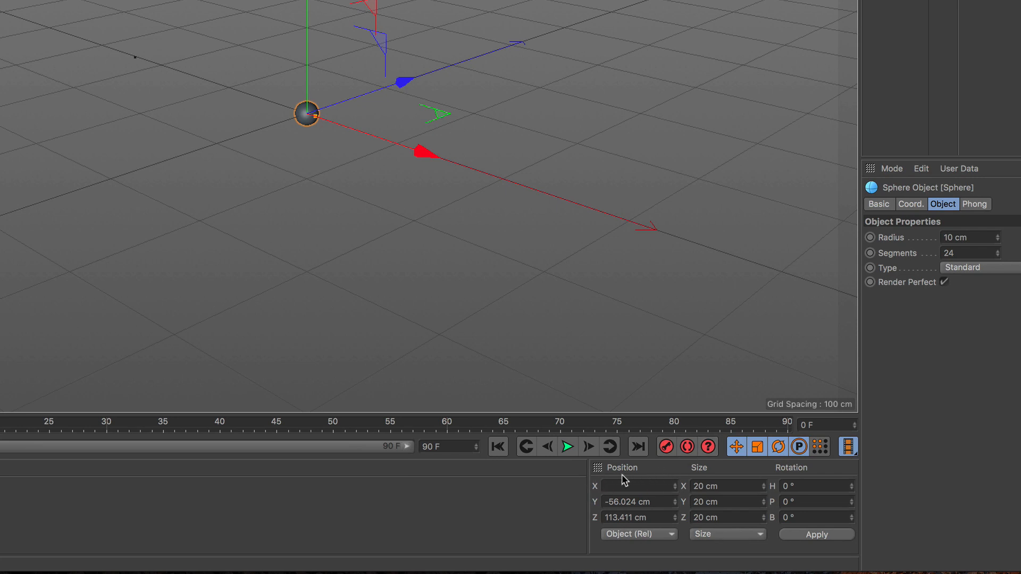
text(0)
key(Tab)
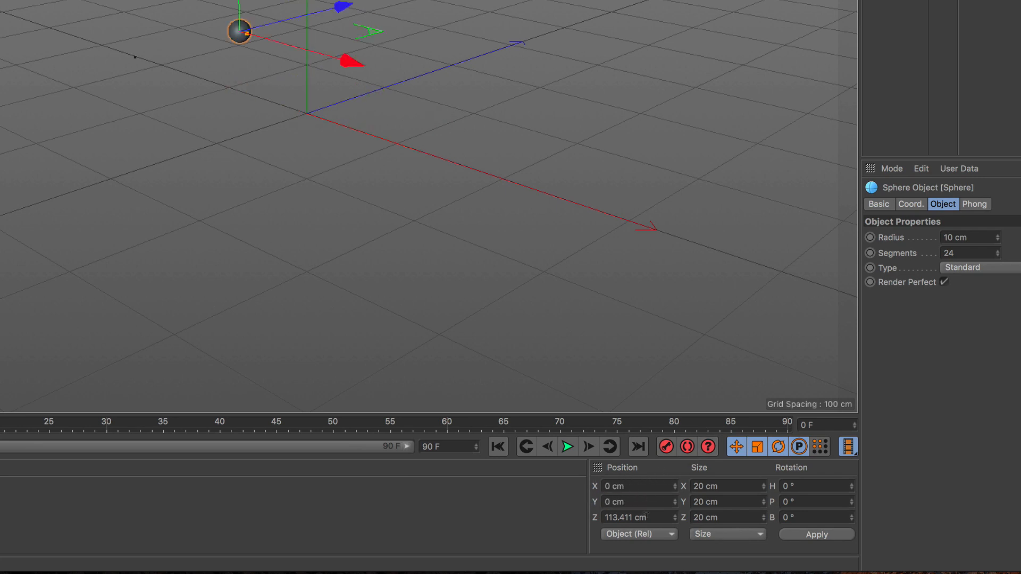
drag(649, 518, 592, 516)
text(0)
key(Return)
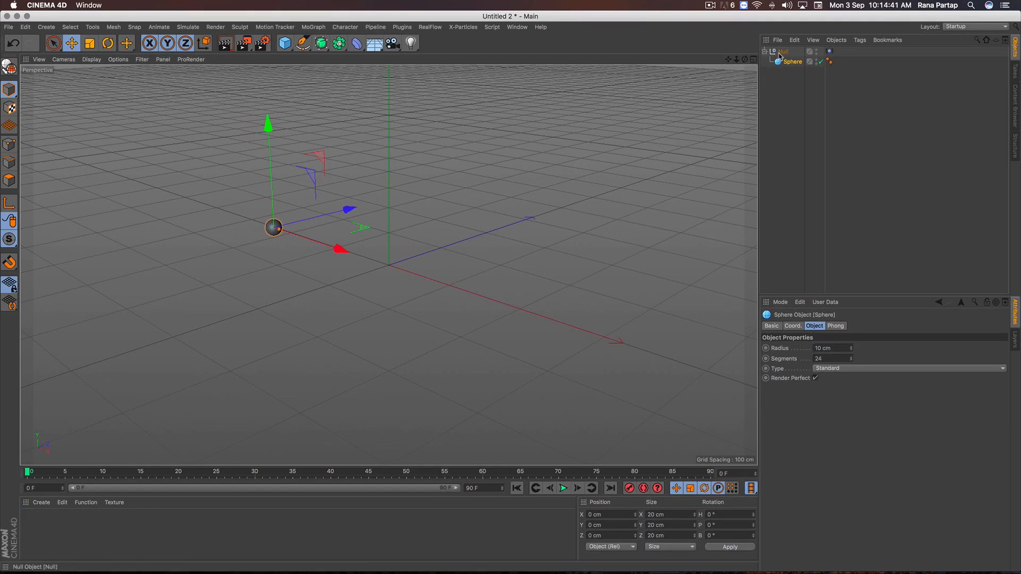
- Preview the vibrating null with the centred sphere, and rewind to frame 0
click(780, 53)
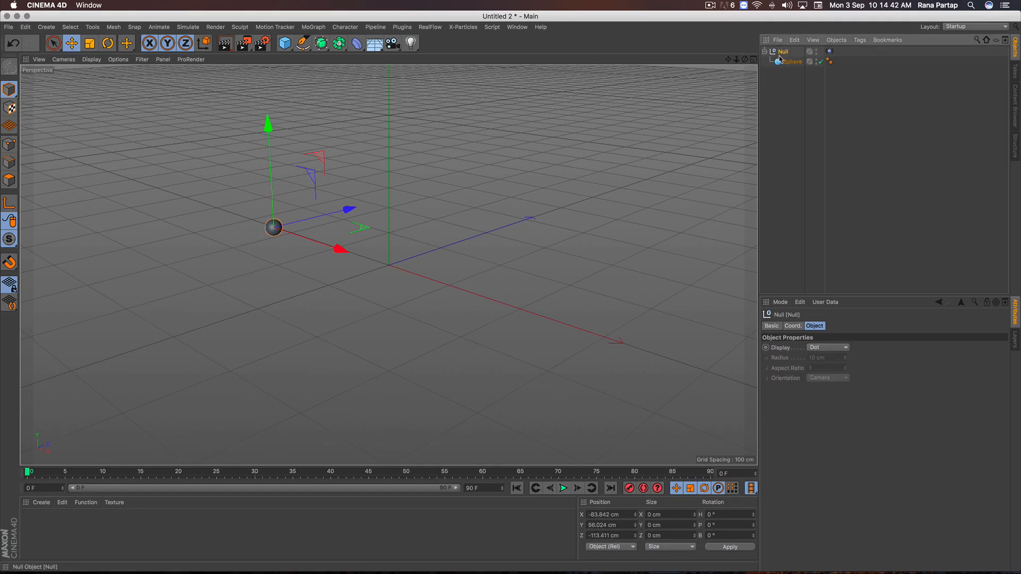
click(562, 489)
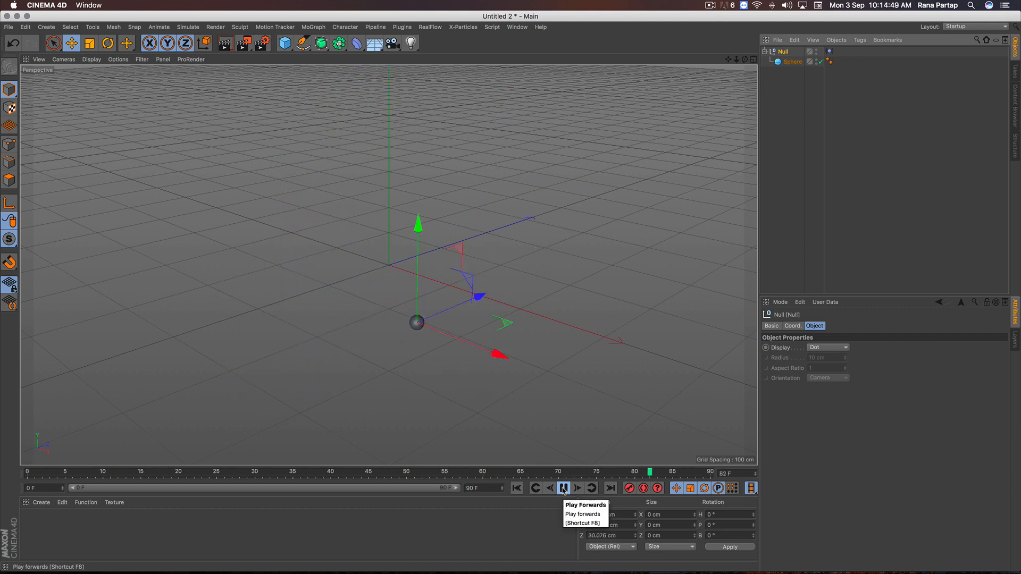
click(564, 488)
click(516, 488)
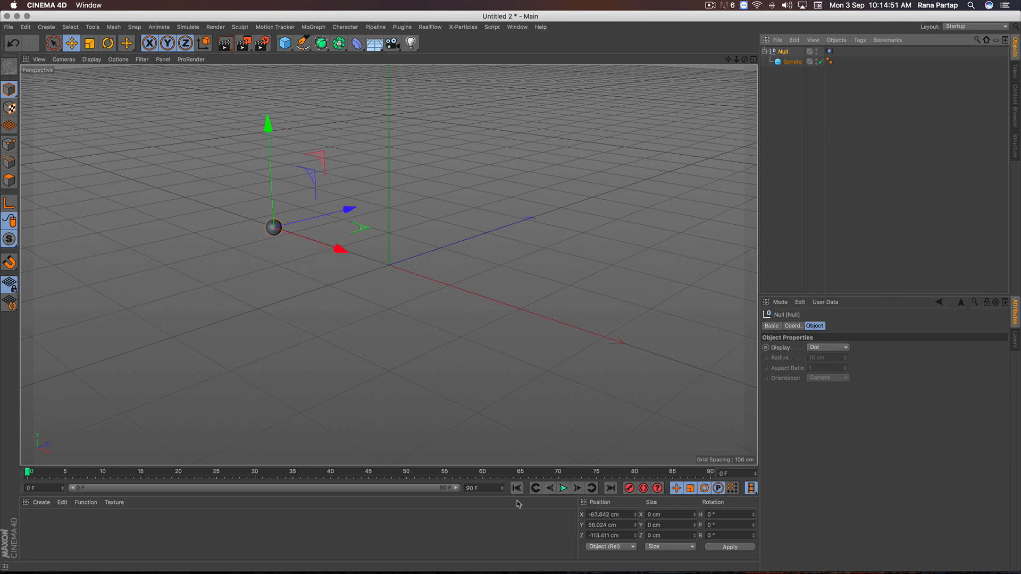
- Add a MoGraph Tracer linked to the sphere and play the animation to preview its trail
click(793, 61)
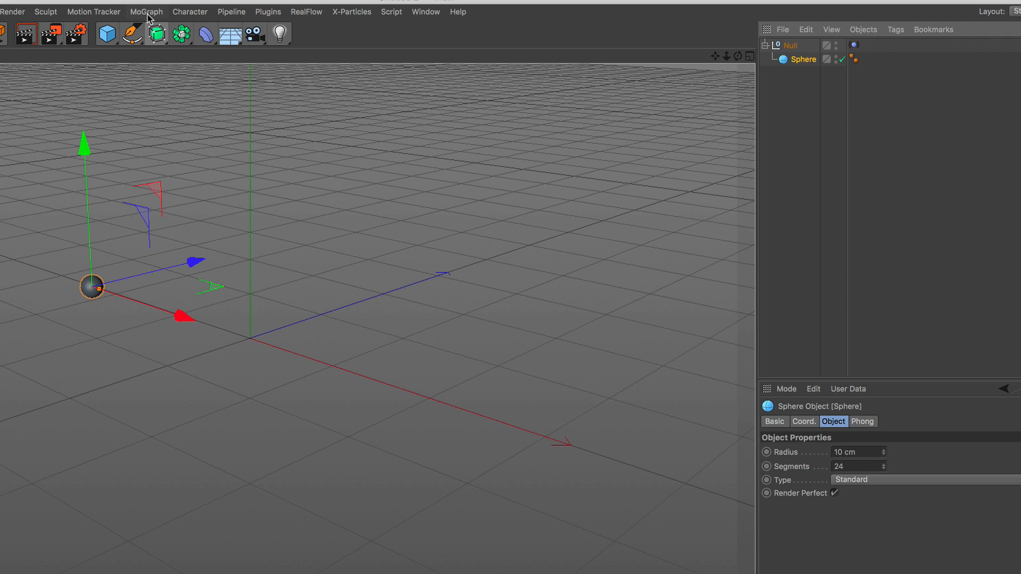
click(148, 12)
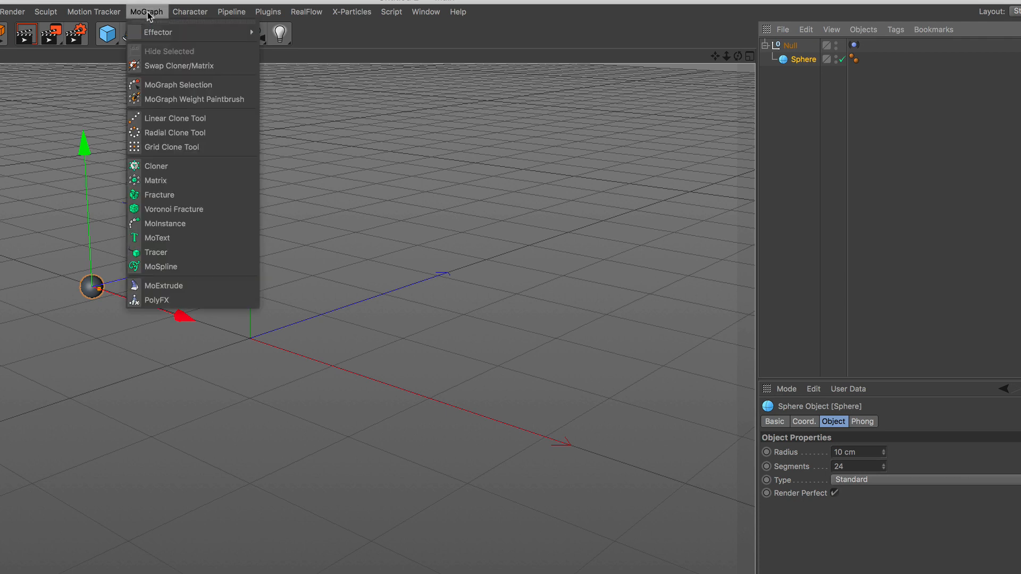
click(194, 254)
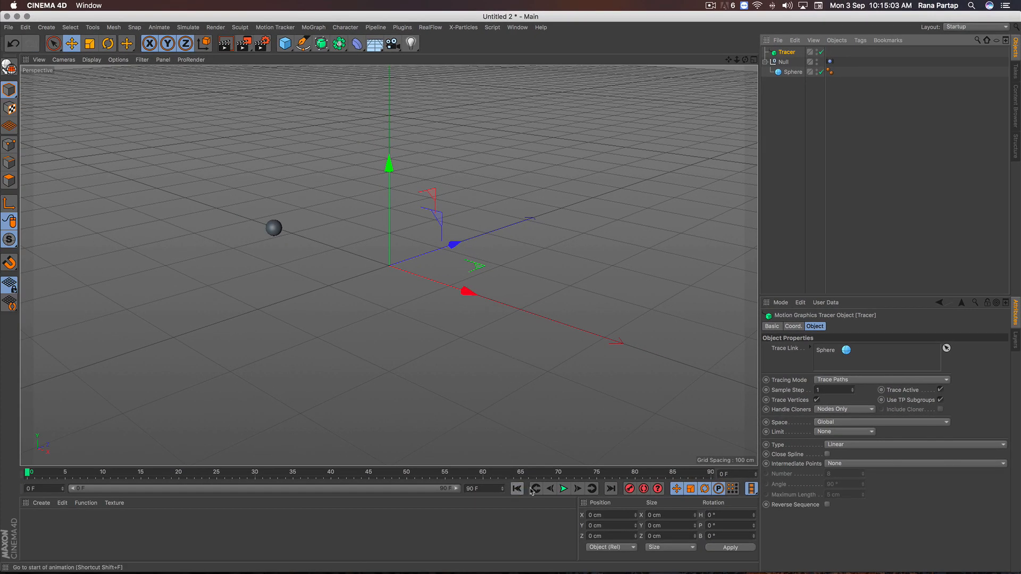
click(564, 489)
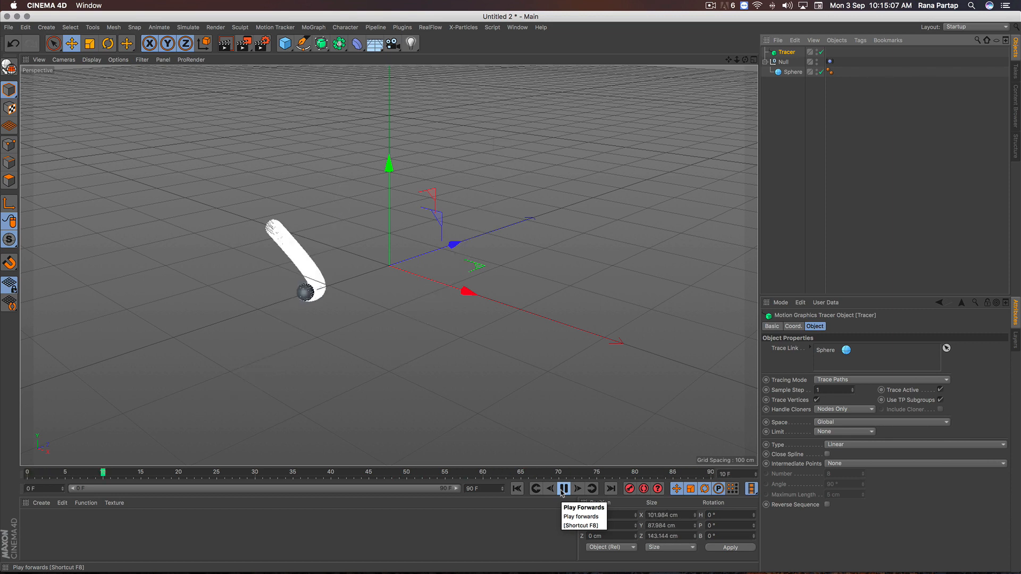
click(562, 490)
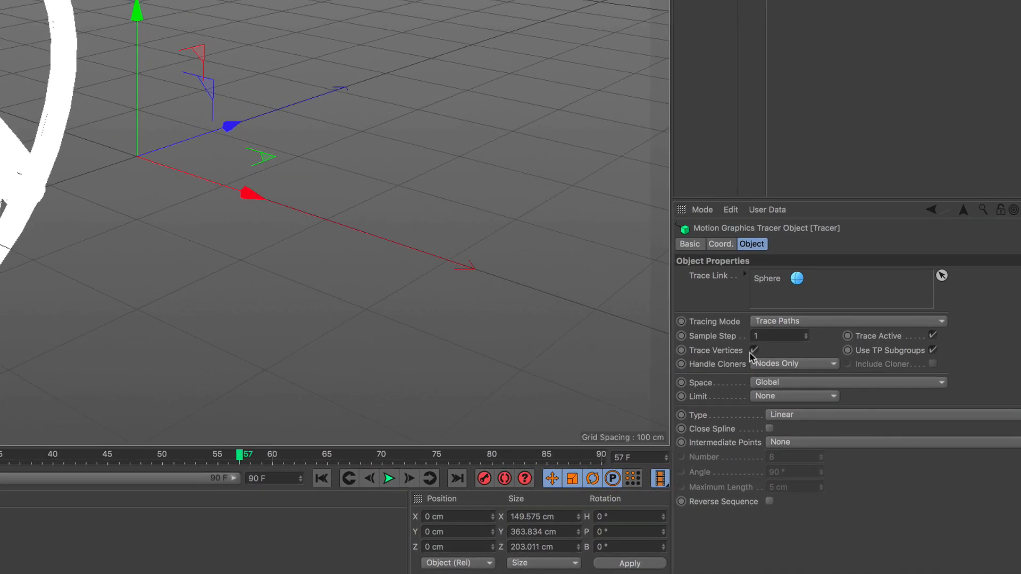
- Disable Trace Vertices on the Tracer and replay the animation from the start to check the path
click(754, 351)
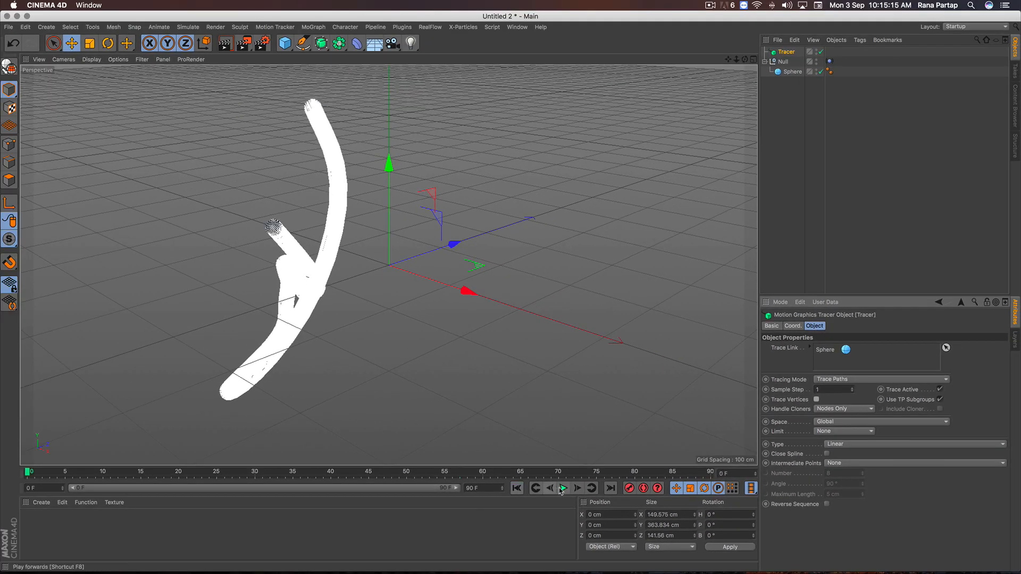
click(562, 489)
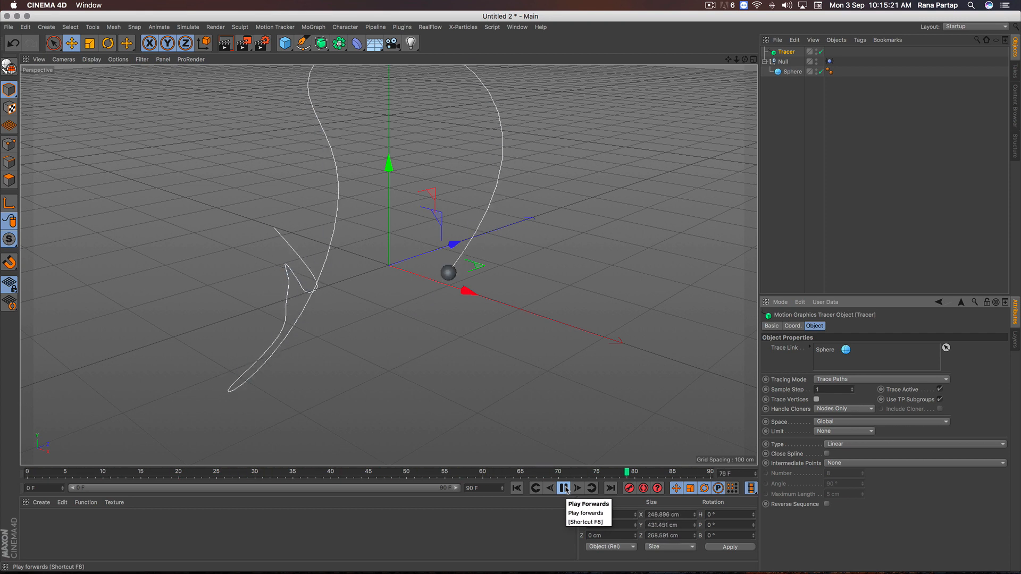
click(565, 488)
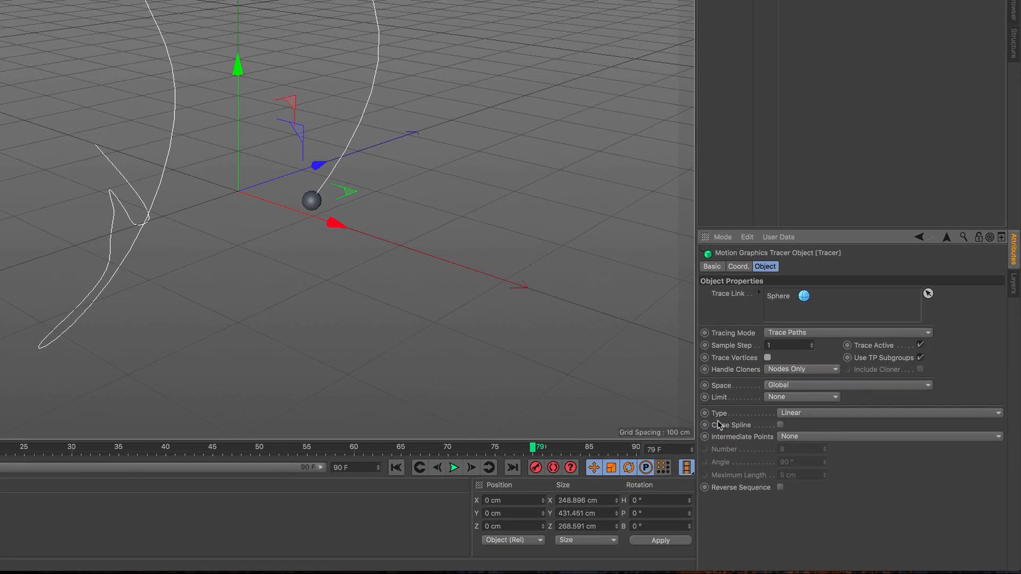
- Set the Tracer's spline type to B-Spline and replay the animation from the first frame to check the path
click(804, 394)
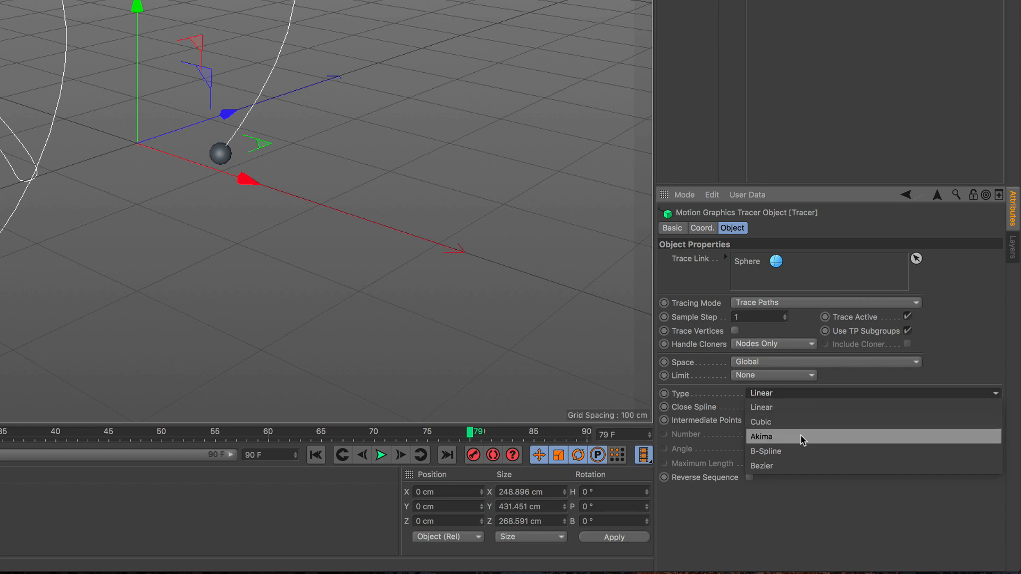
click(801, 451)
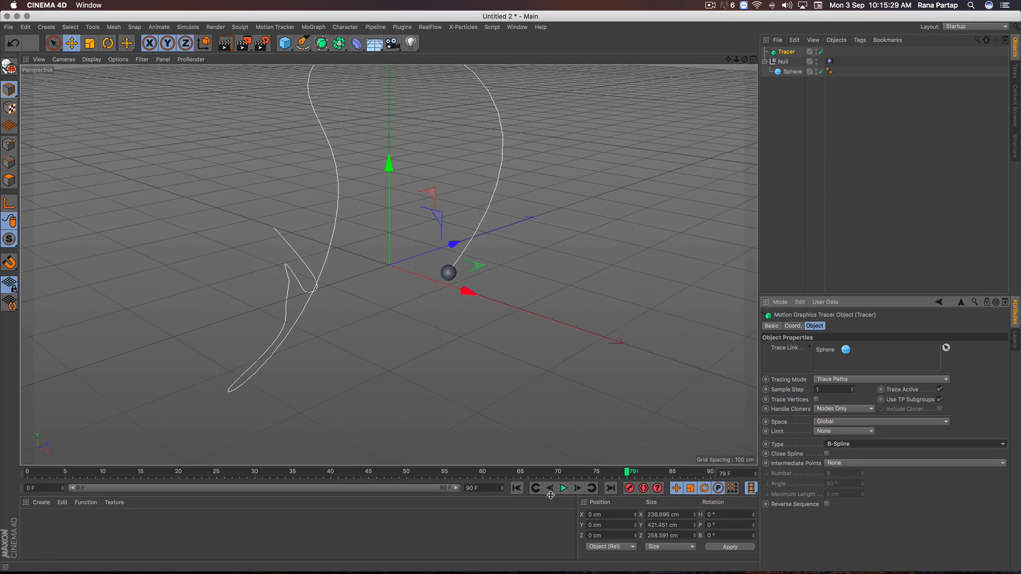
click(516, 489)
click(563, 488)
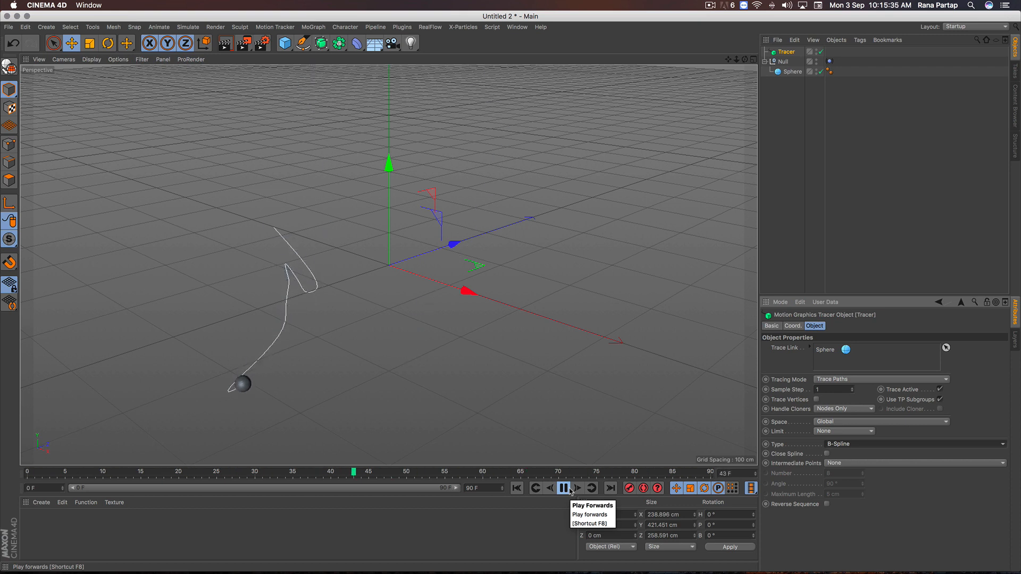
click(570, 491)
click(521, 492)
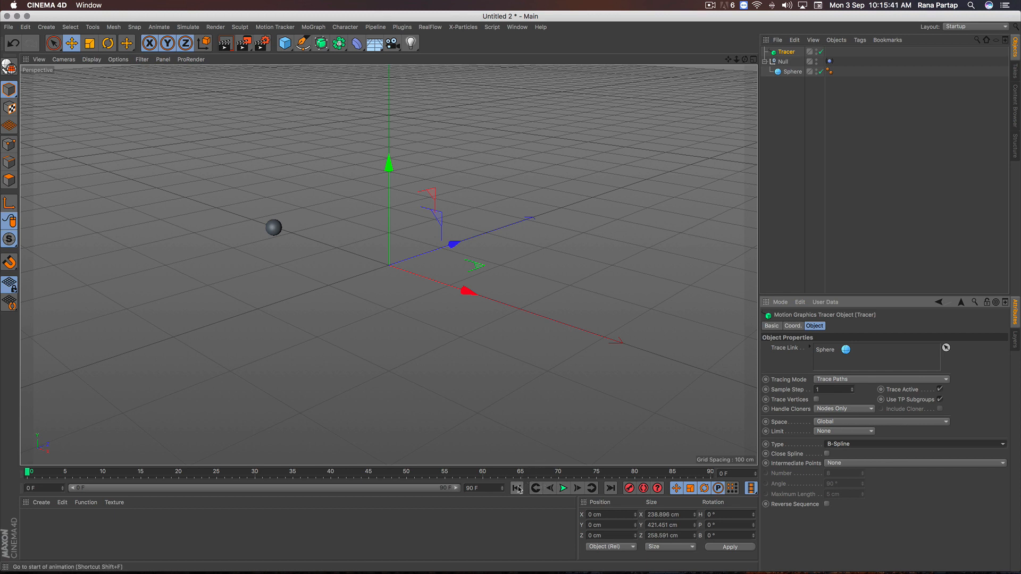
click(563, 489)
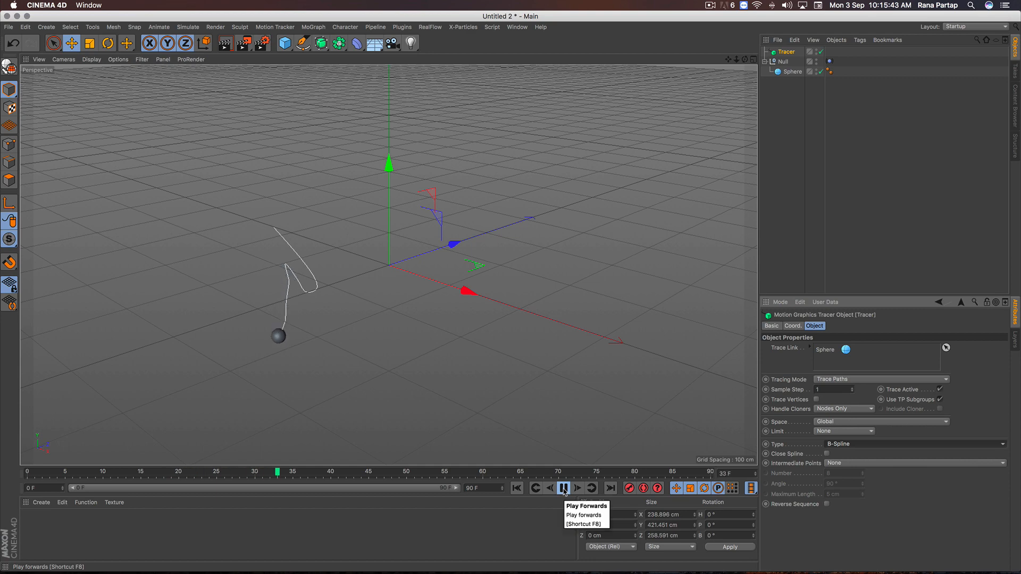
click(564, 489)
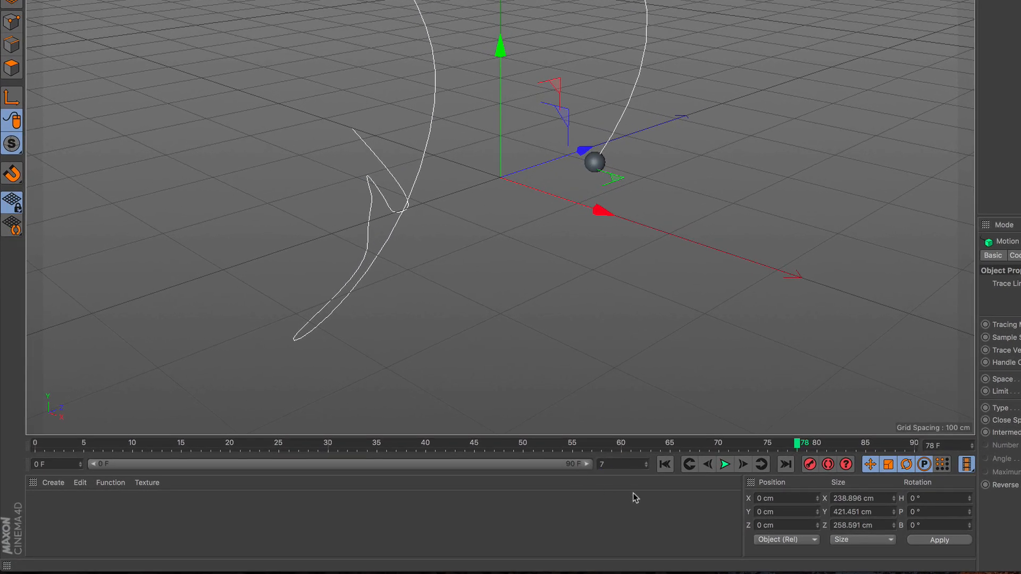
- Extend the animation and its preview range to 700 frames, and play it from the start
click(630, 496)
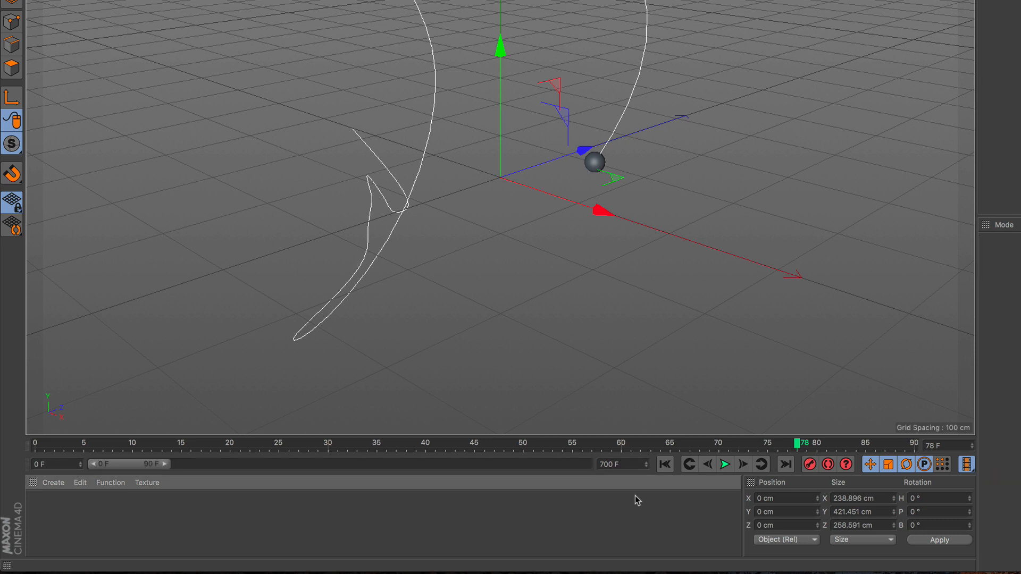
drag(167, 466, 622, 493)
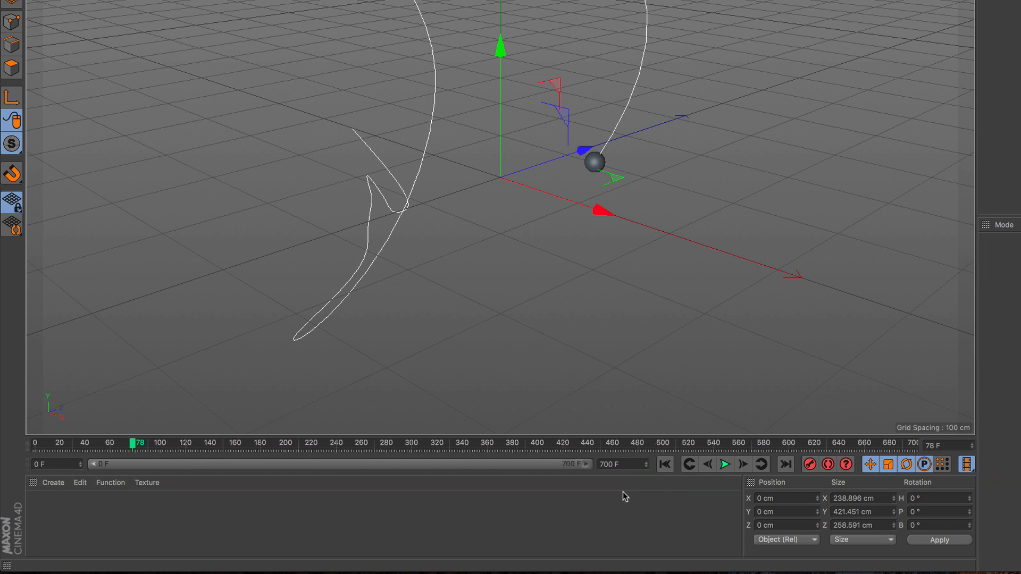
click(664, 467)
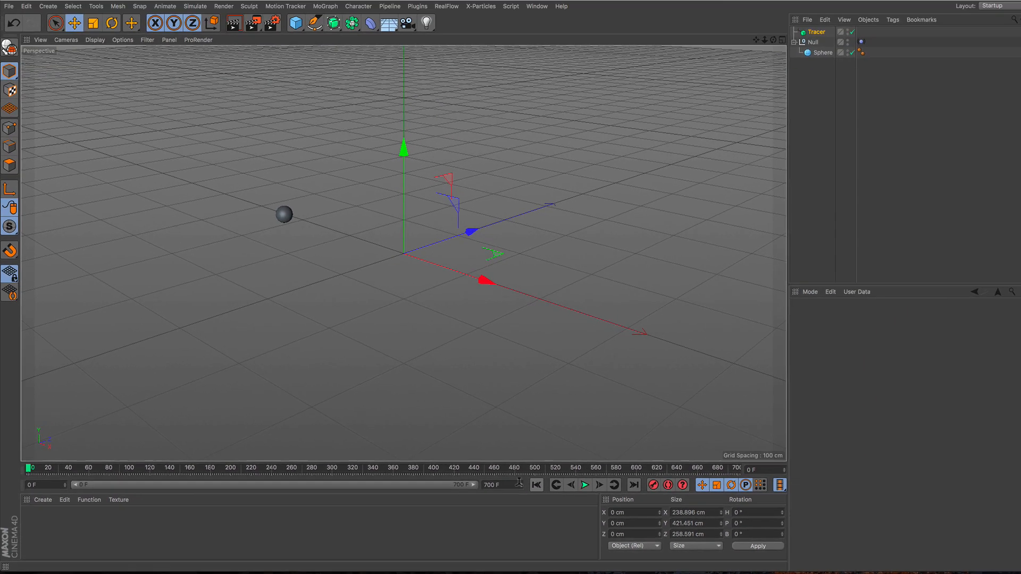
click(585, 485)
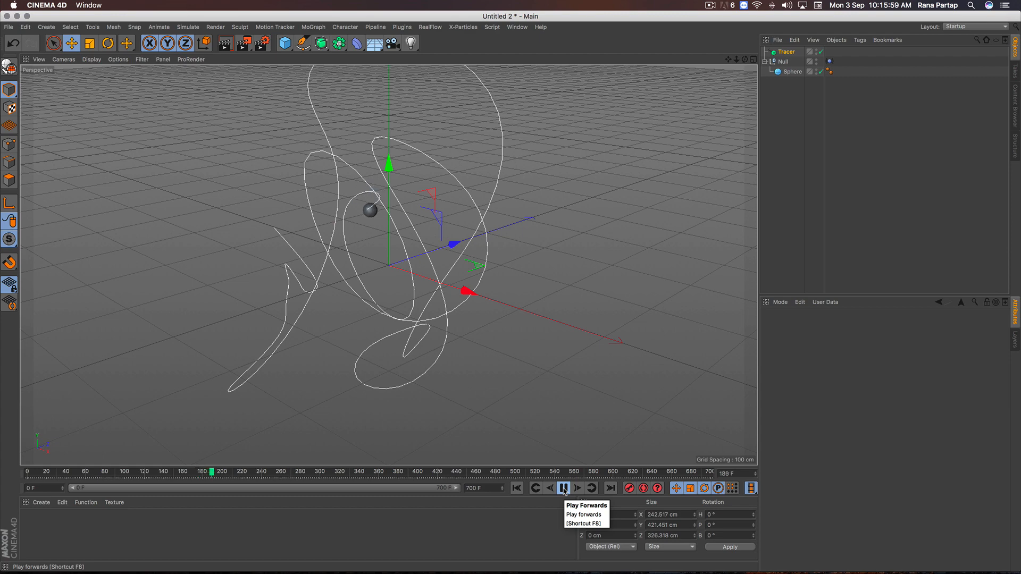
- Stop the playback and limit the Tracer's path to From End with an amount of 35
click(563, 488)
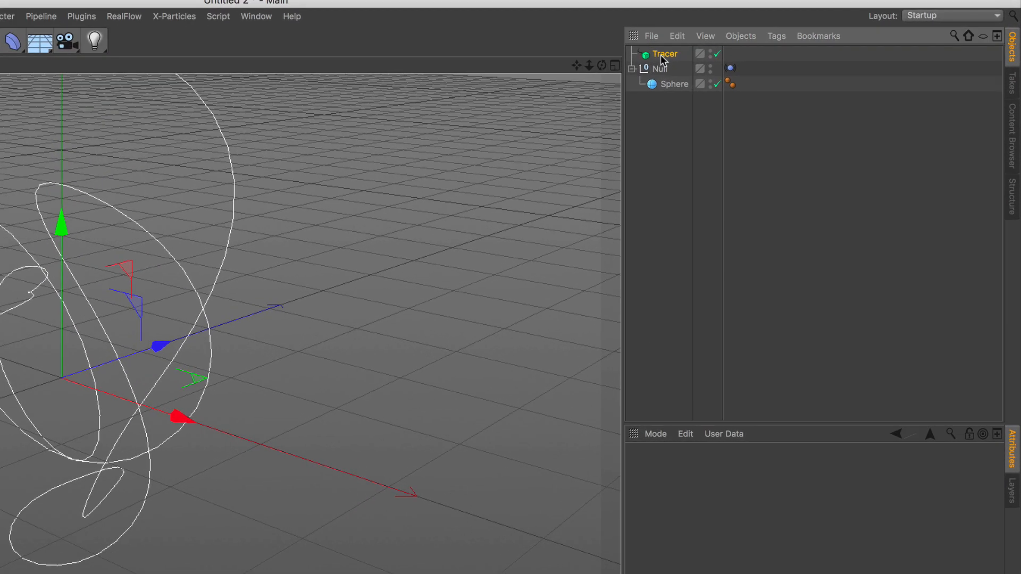
click(783, 53)
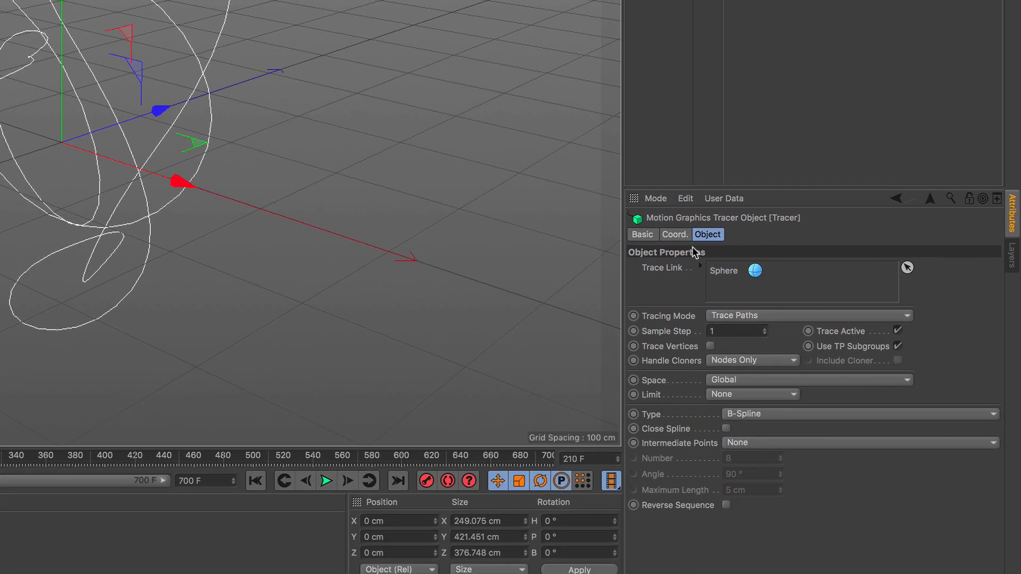
click(751, 398)
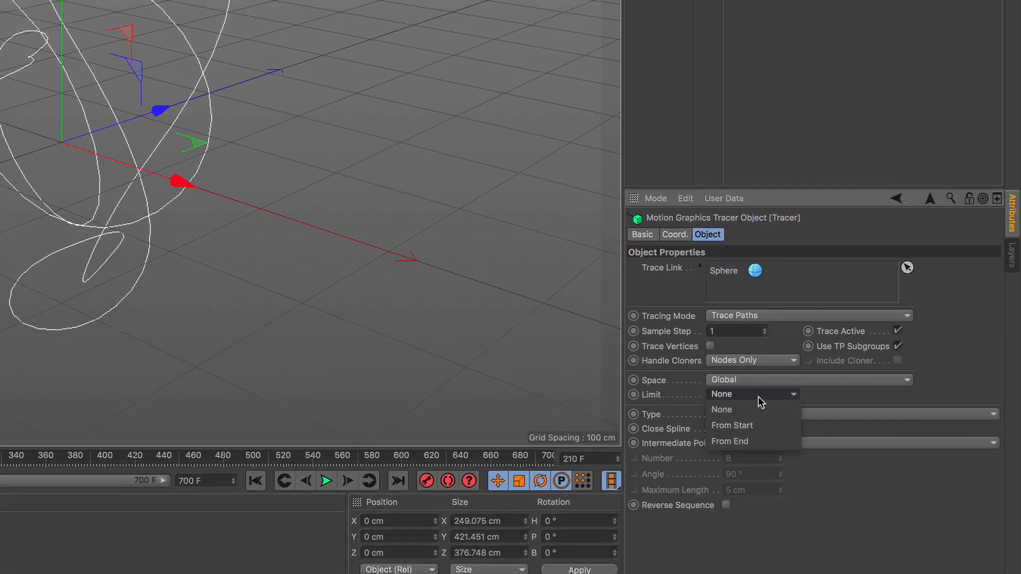
click(756, 441)
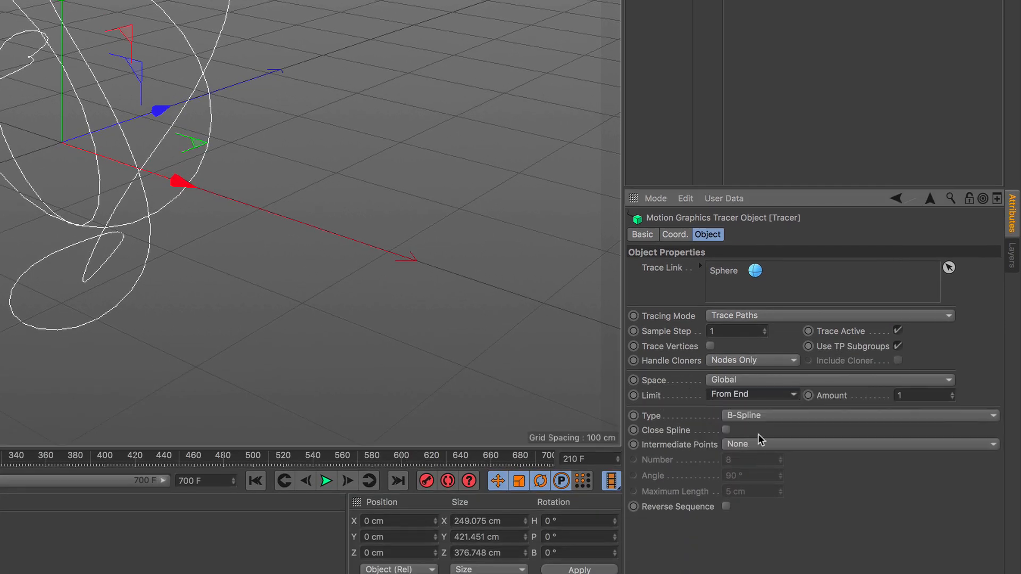
double_click(920, 394)
text(35)
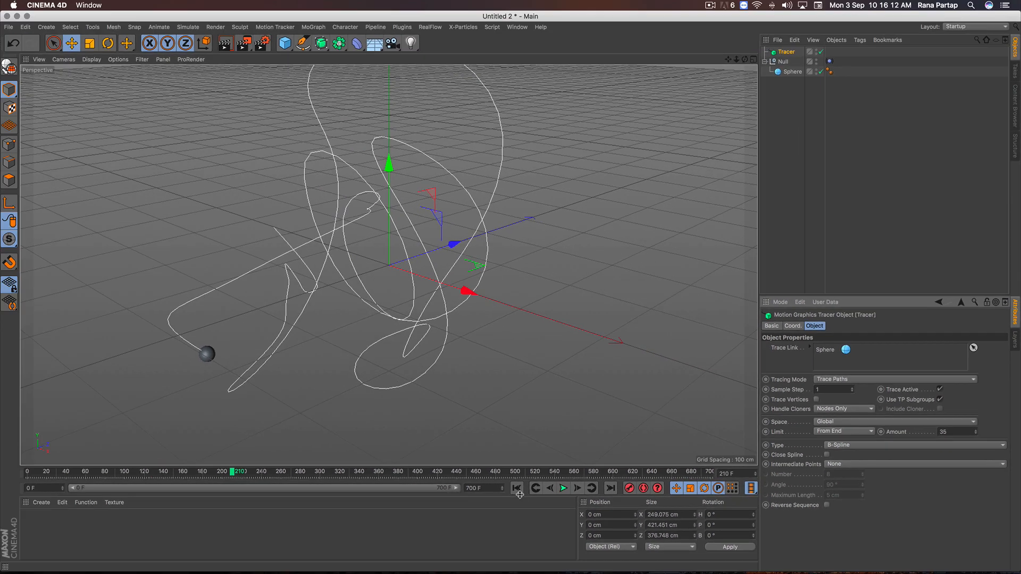
- Replay the animation from the first frame to check the limited trail behind the sphere, and stop it
click(255, 481)
click(326, 481)
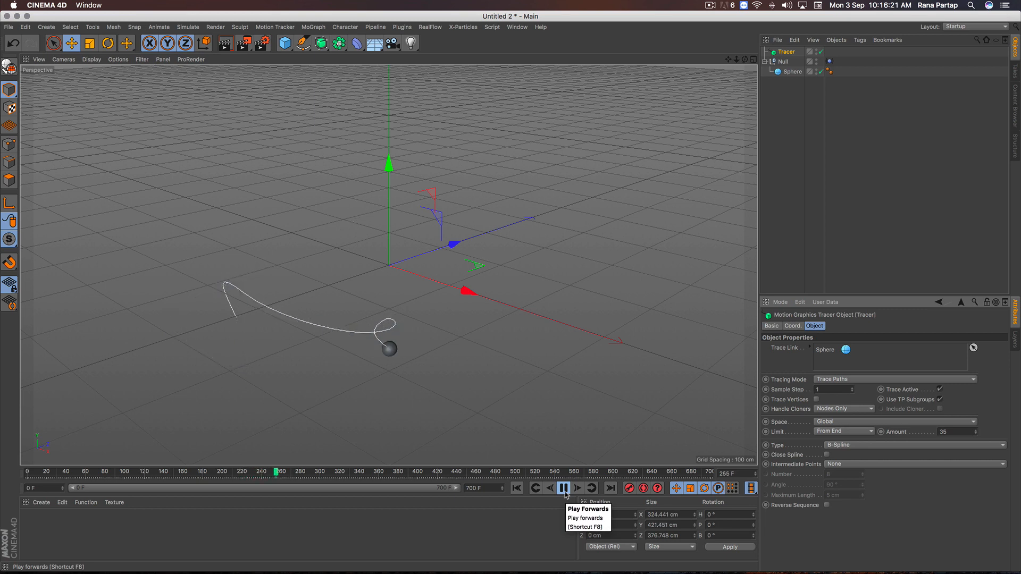
click(564, 490)
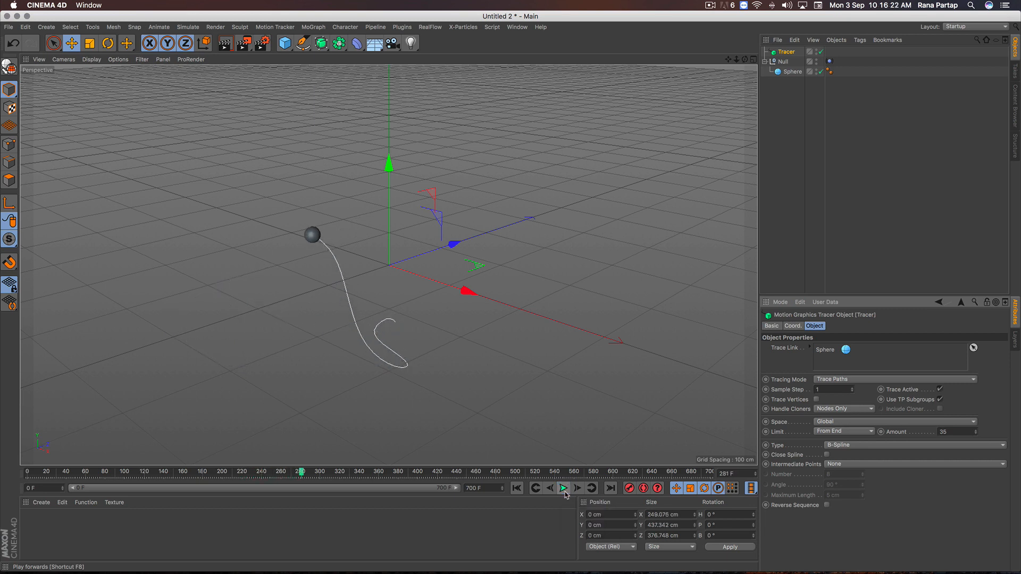
click(521, 490)
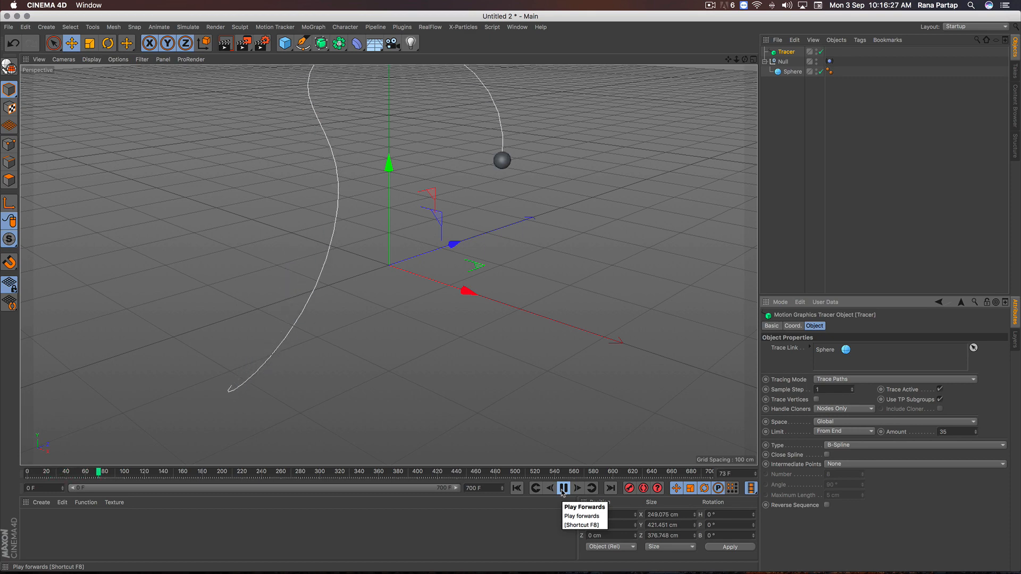
click(564, 489)
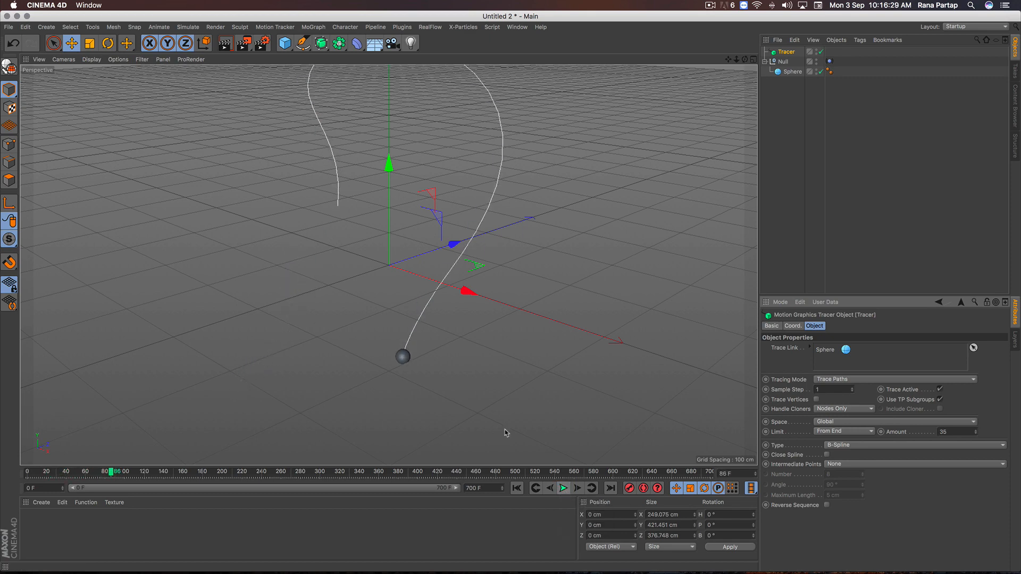
- Add a Circle spline and set its radius to 20 cm
click(303, 44)
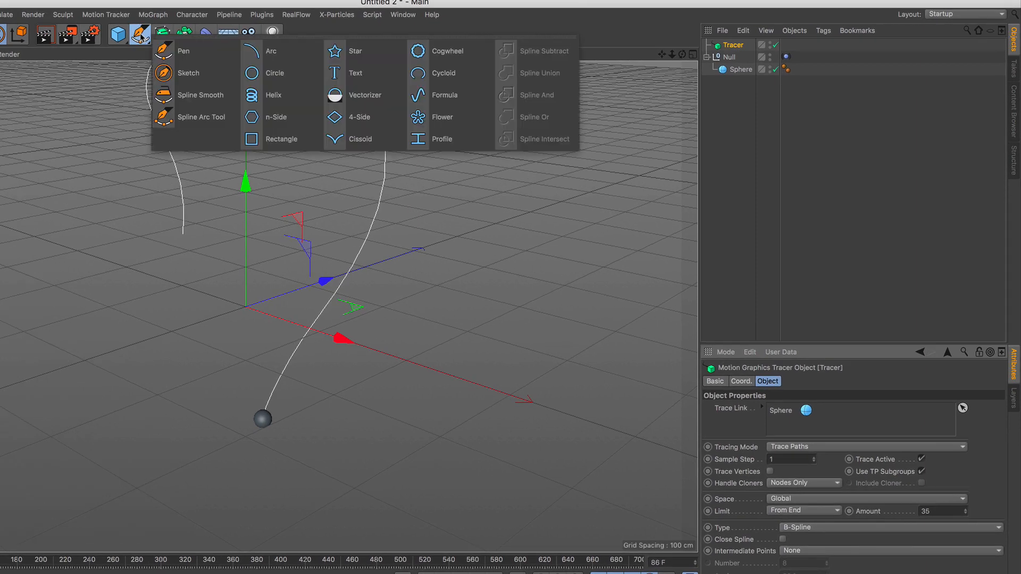
click(282, 84)
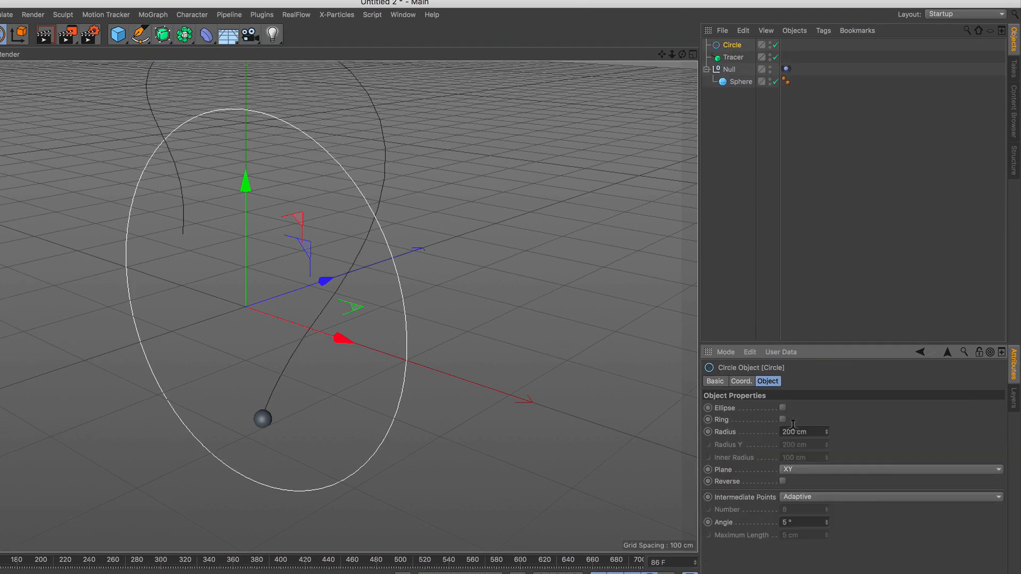
key(Return)
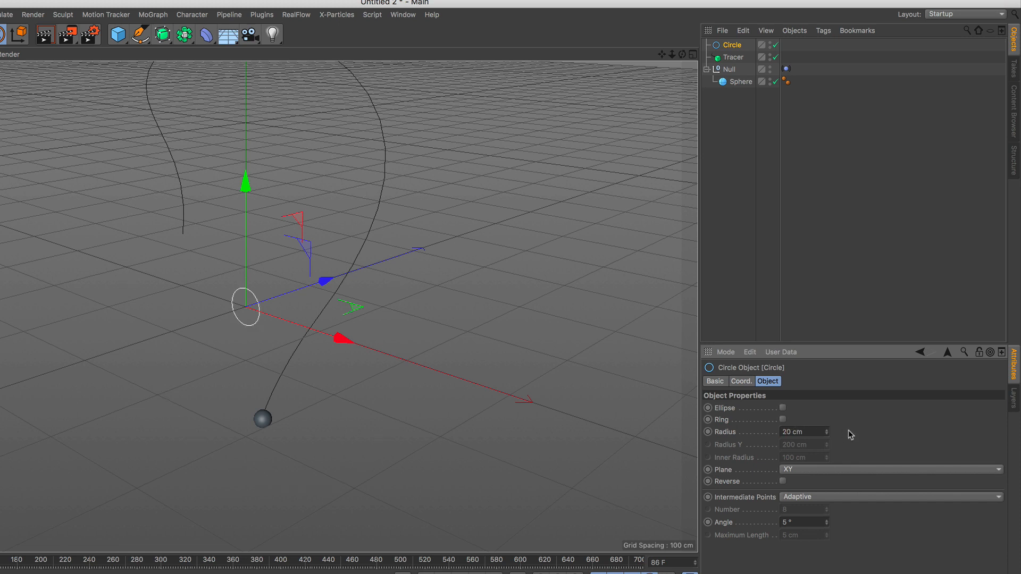
- Add a Sweep object and nest the Tracer and the Circle inside it, with the Circle above the Tracer
click(165, 38)
click(232, 99)
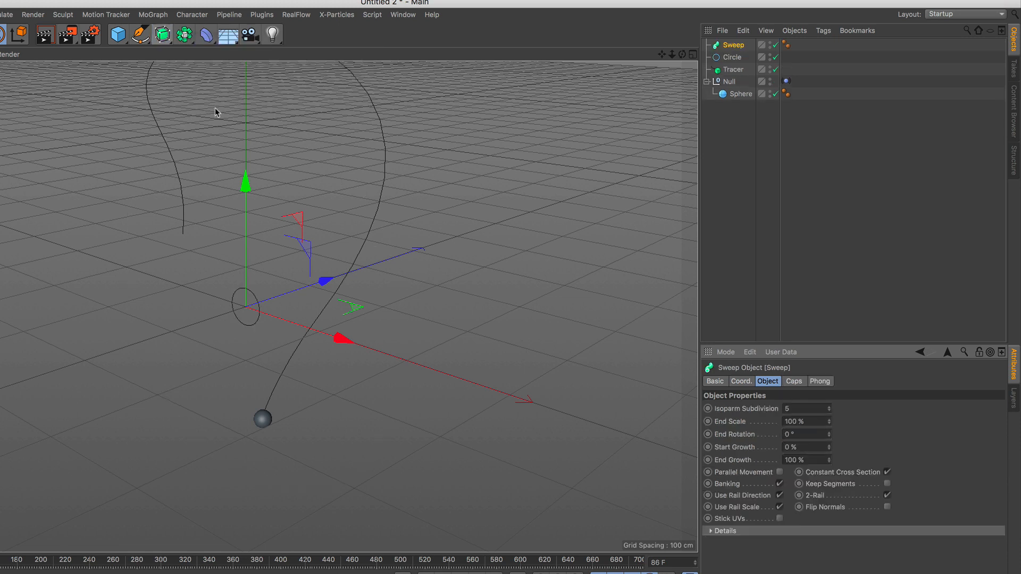
click(736, 69)
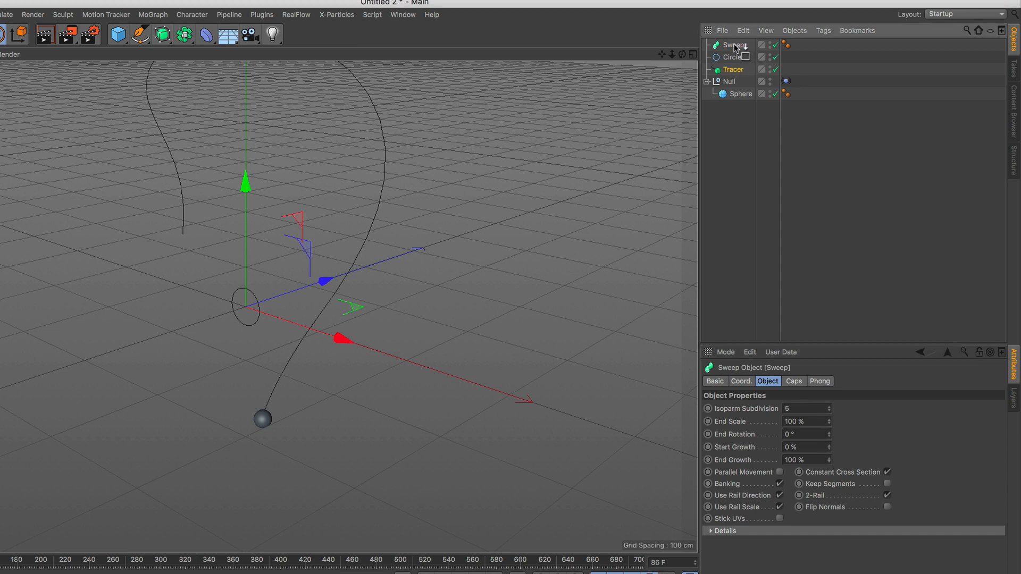
drag(736, 48, 739, 57)
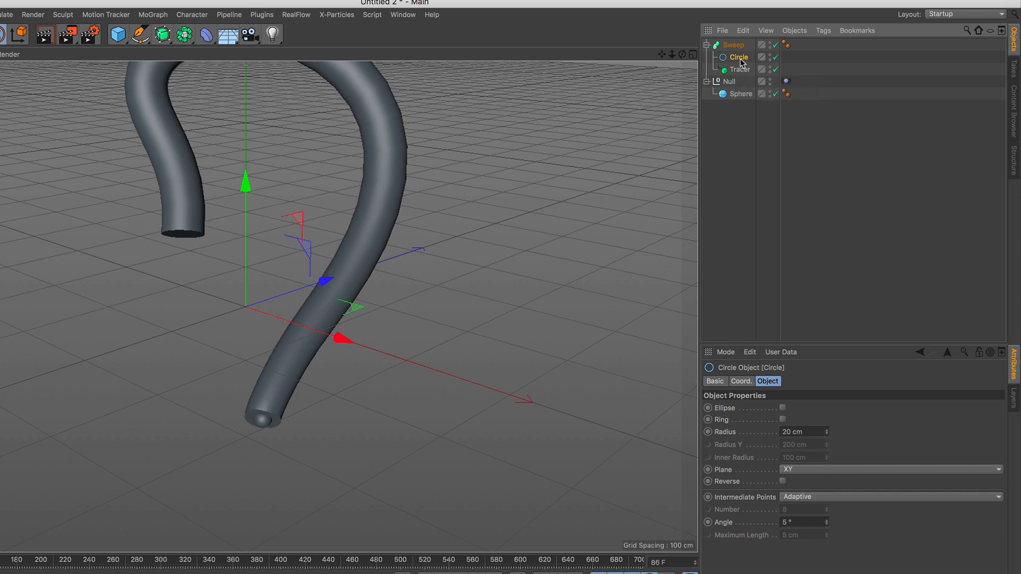
- Set the Circle's radius to 10 cm and replay the animation from the start to check the tube's thickness
click(787, 431)
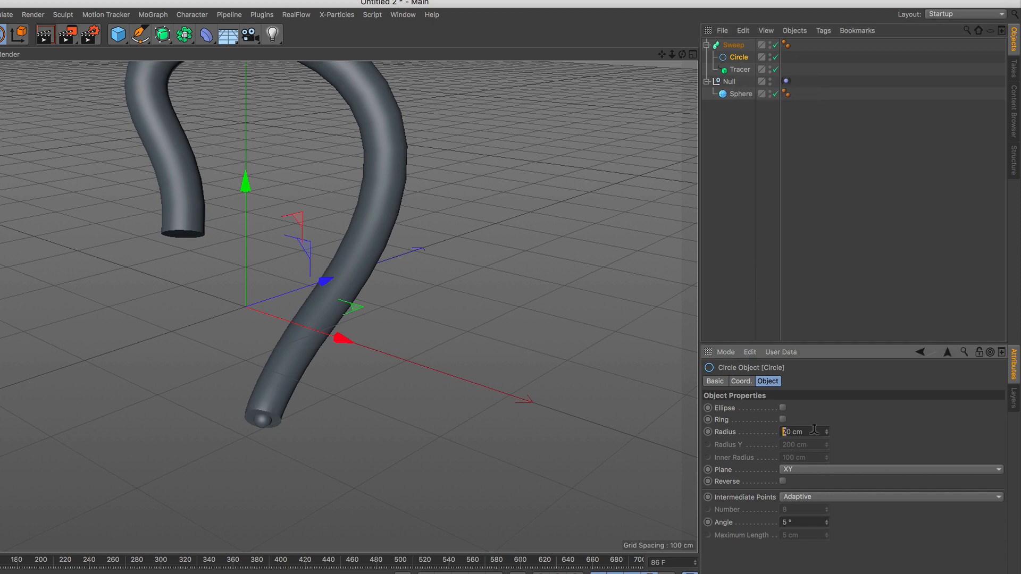
text(10)
key(Return)
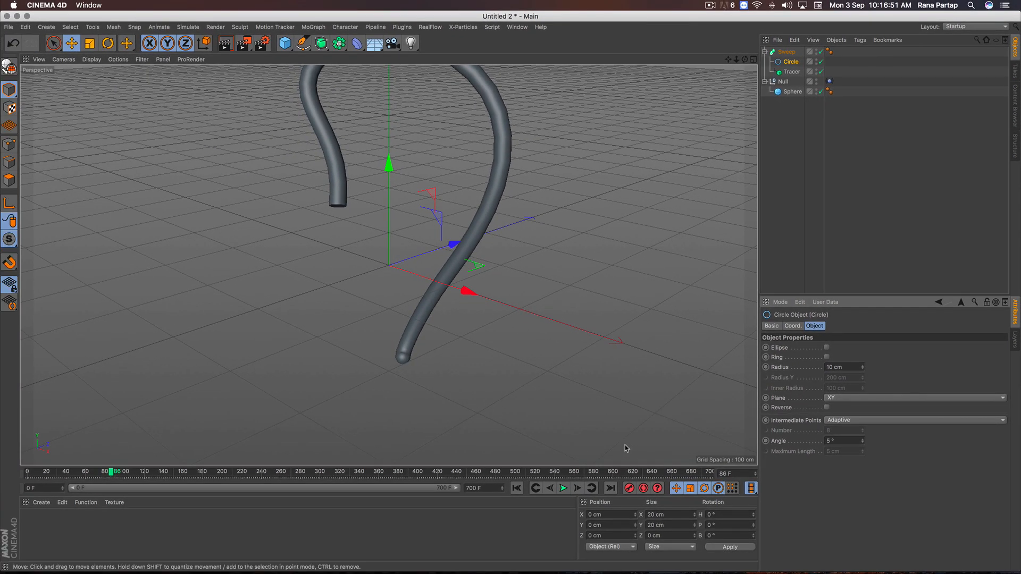
click(517, 489)
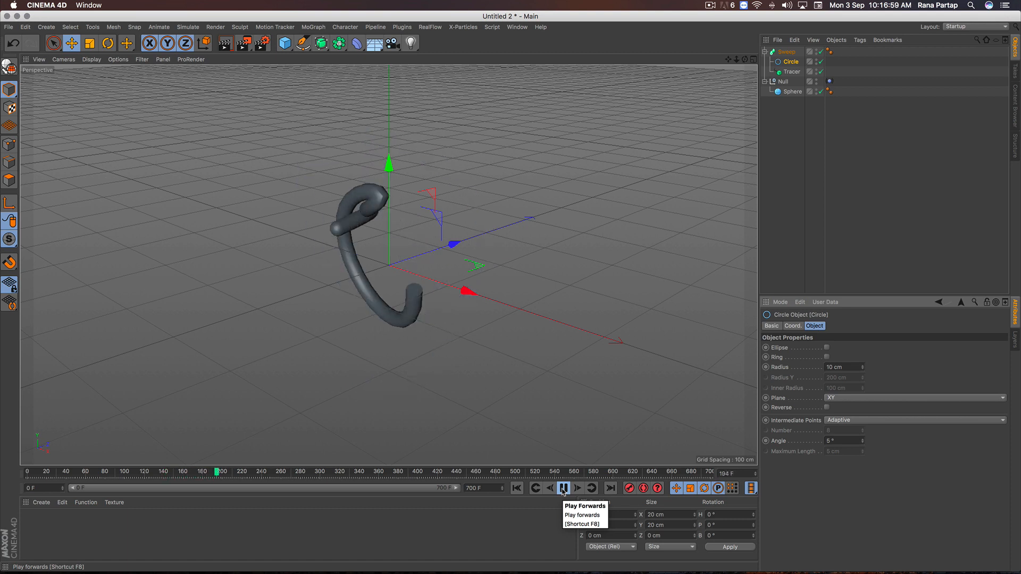
click(563, 488)
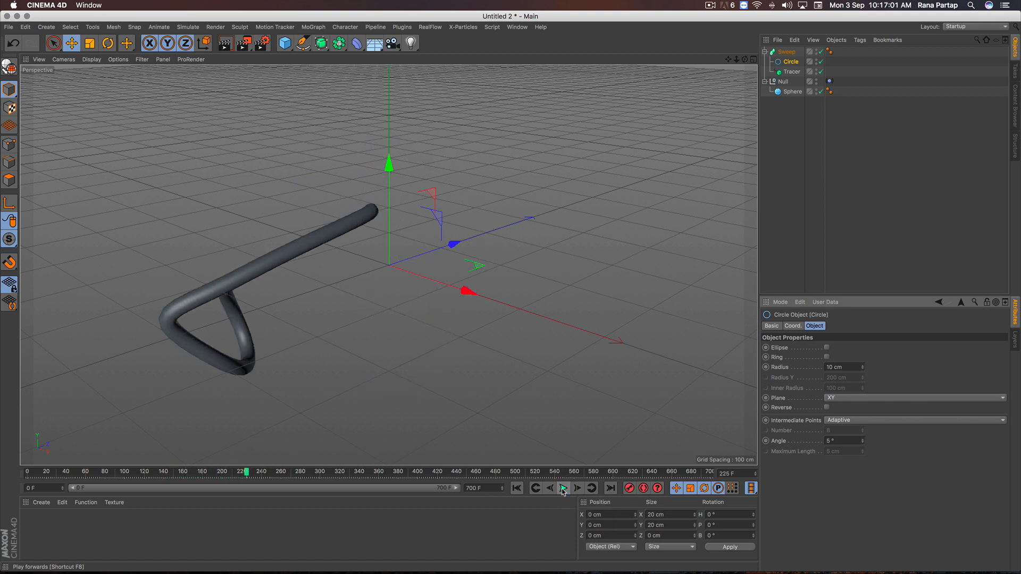
click(564, 488)
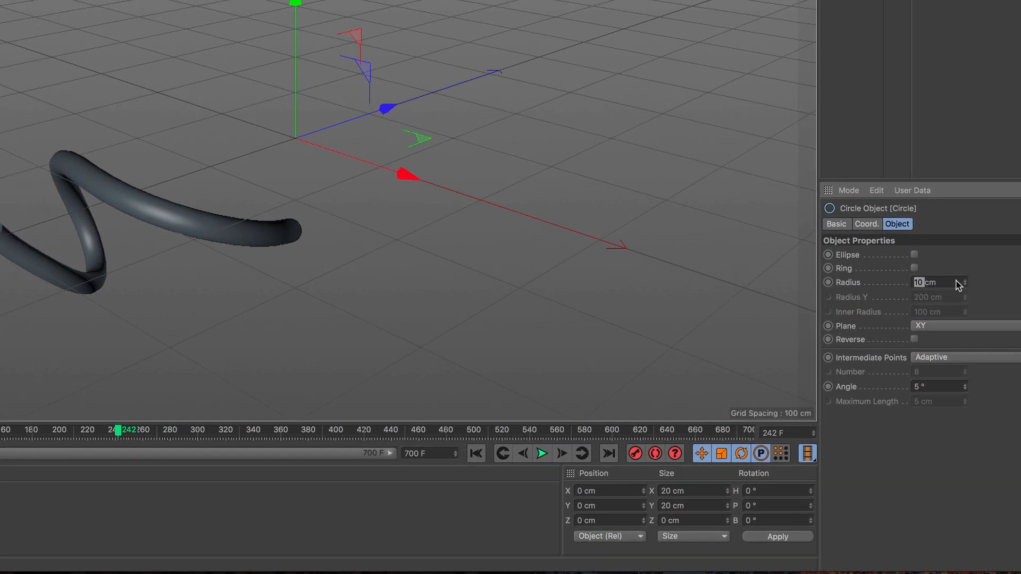
- Reduce the Circle's radius to 4 cm, replay the animation from the first frame and stop it
text(4)
key(Return)
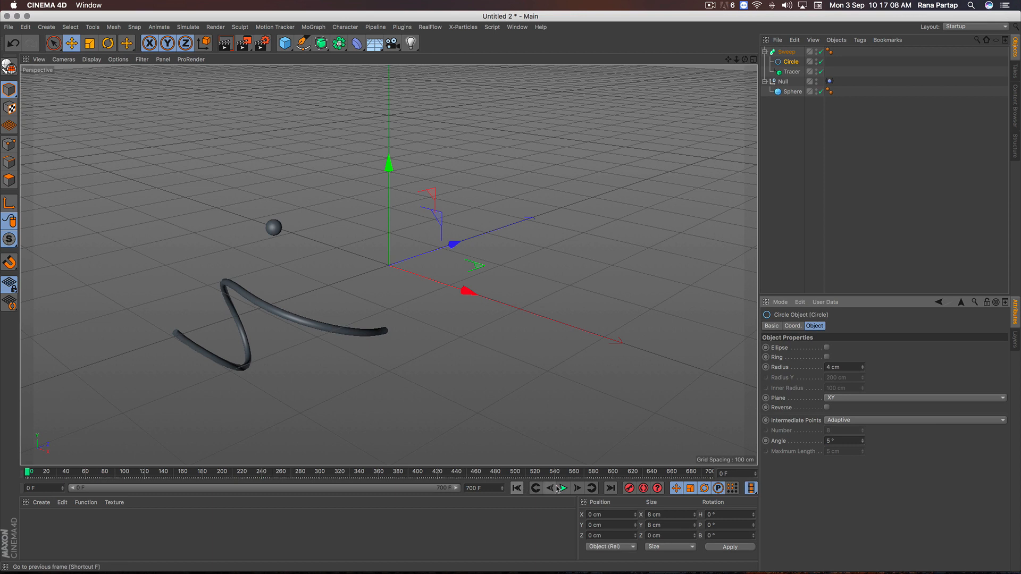
click(563, 488)
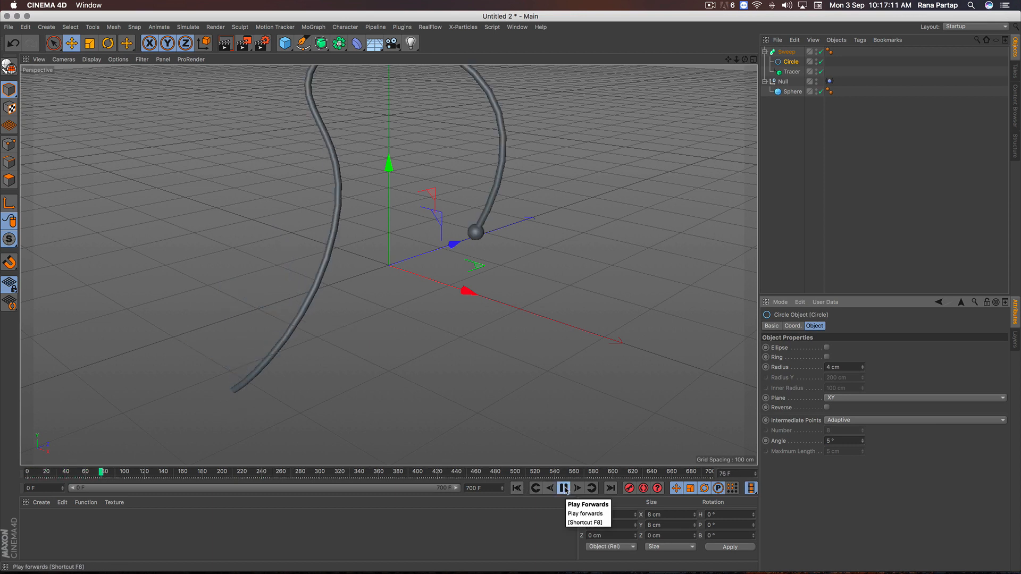
click(565, 489)
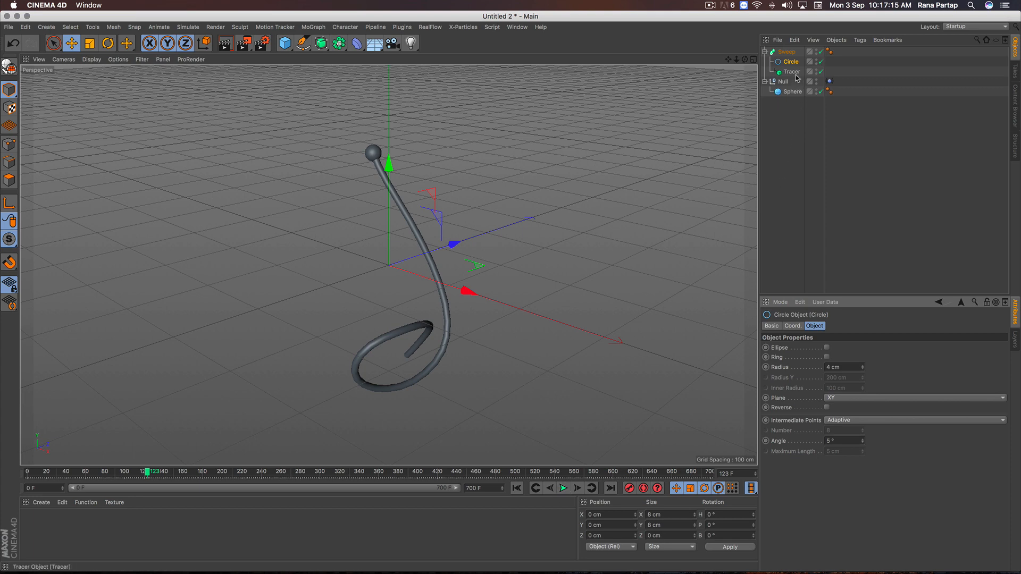
- Taper the Sweep through its Scale curve, starting at 0 with an added point near 0.7 and the end at about 0.3, and replay the animation
click(788, 52)
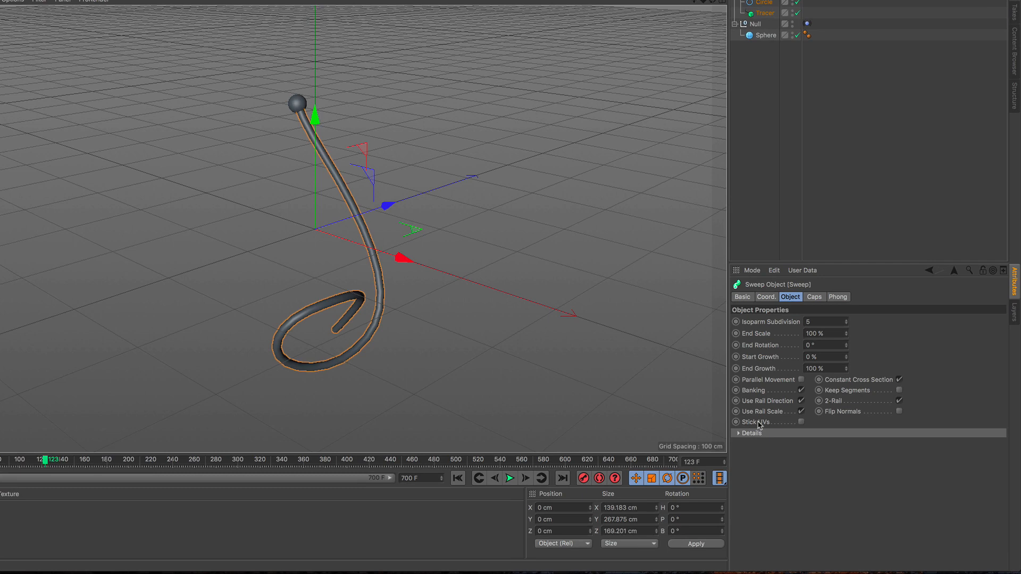
click(739, 434)
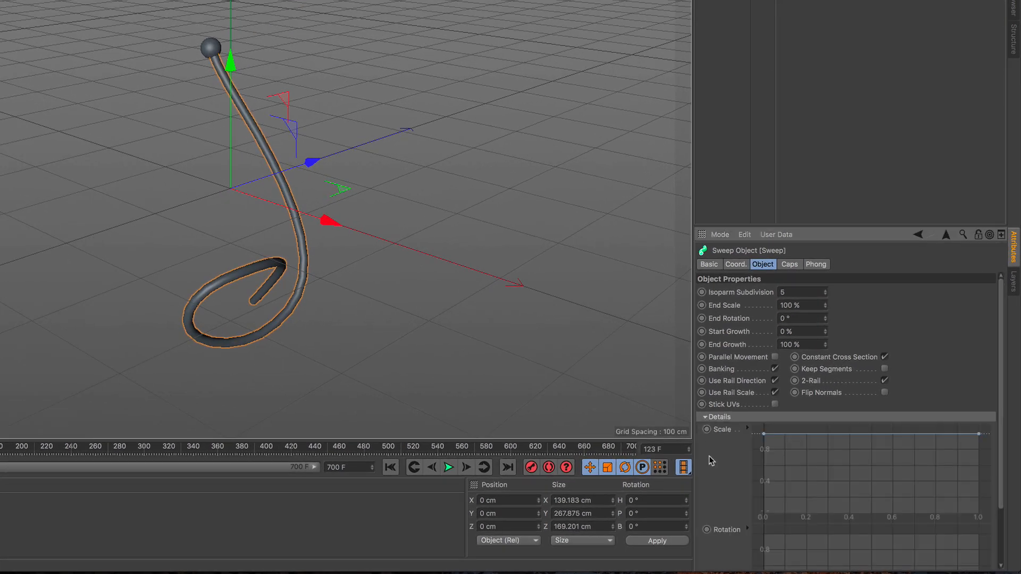
scroll(712, 461, down, 3)
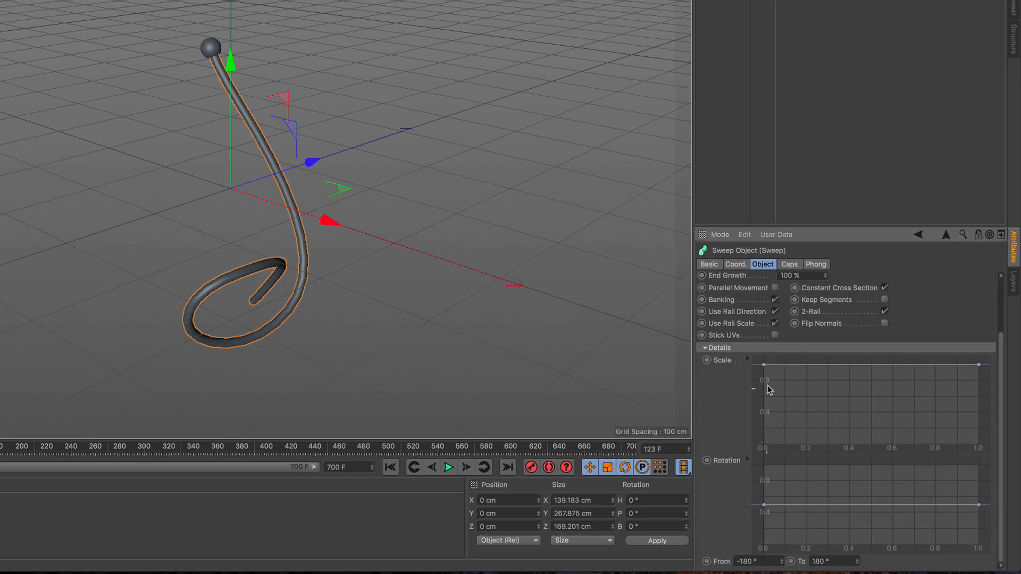
ctrl+click(922, 367)
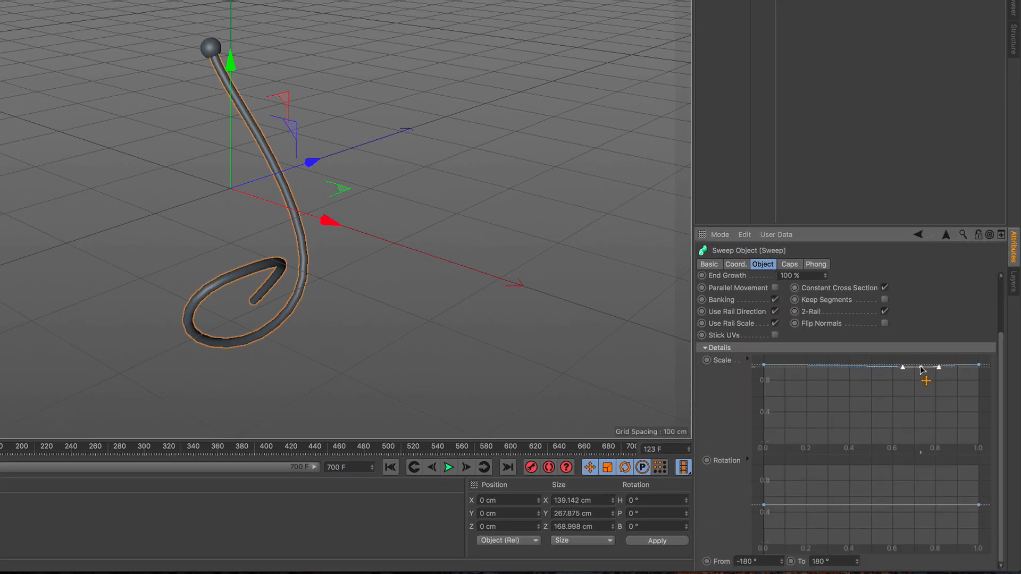
drag(980, 366, 983, 420)
drag(923, 368, 923, 432)
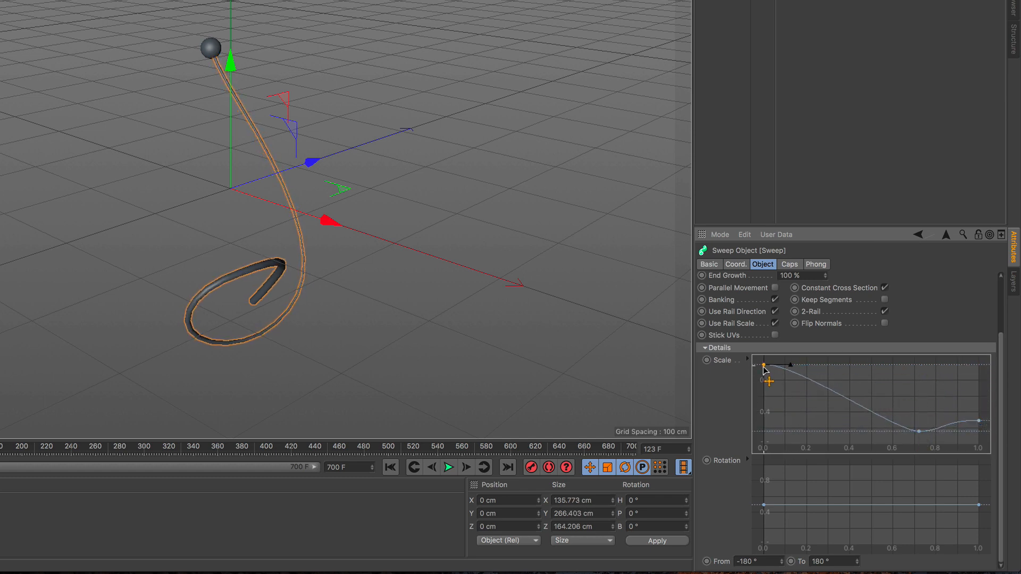
drag(764, 366, 756, 456)
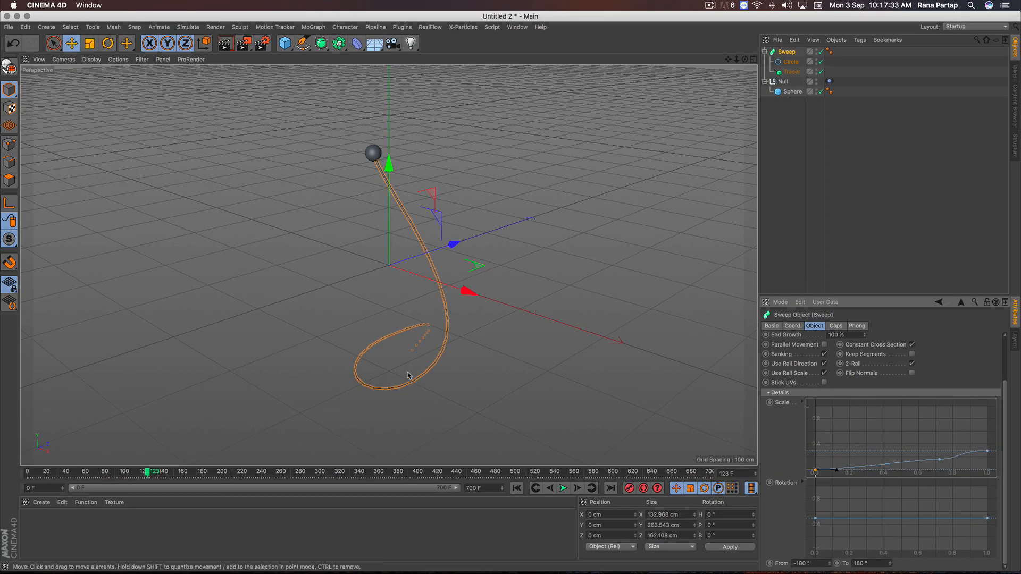
click(536, 490)
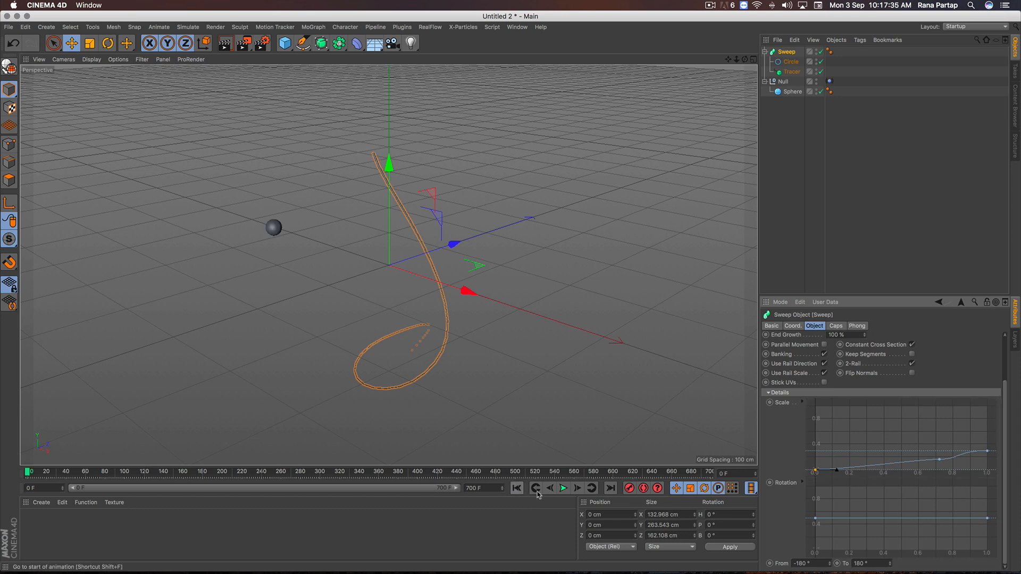
click(795, 241)
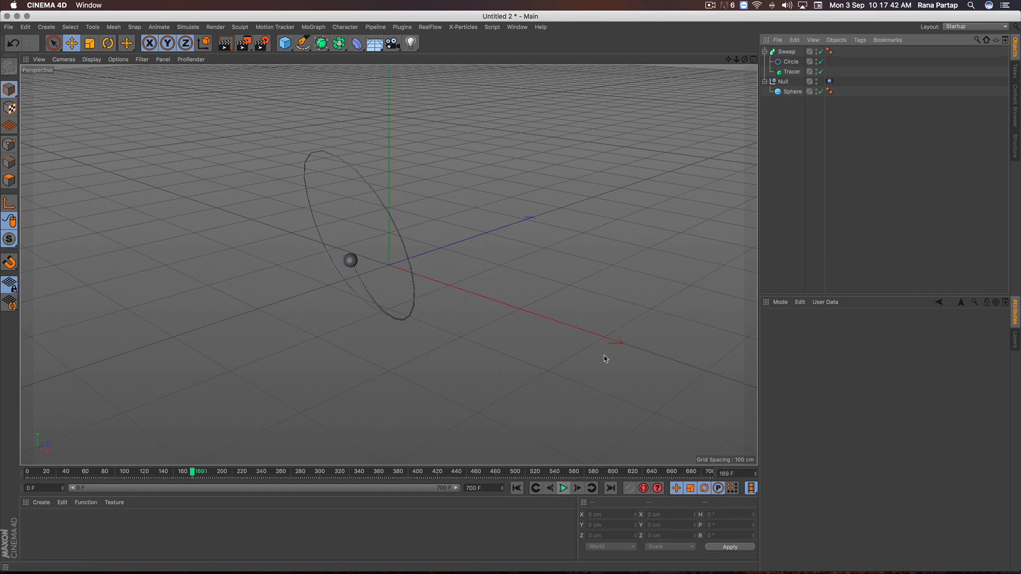
- Increase the Circle's radius to 15 cm and replay the animation from the first frame
click(790, 65)
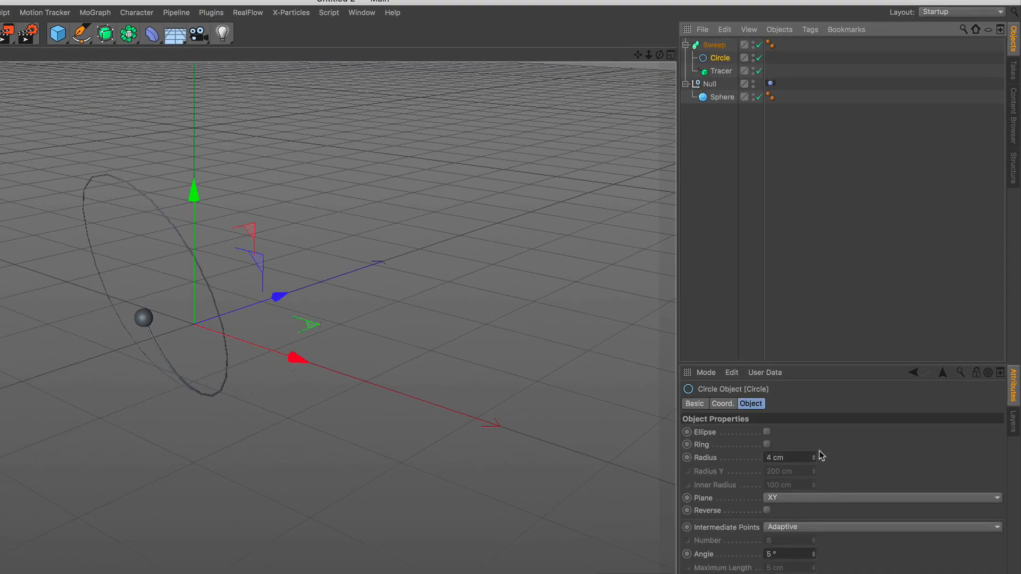
click(814, 455)
click(814, 456)
click(814, 456)
click(814, 456)
click(814, 456)
click(814, 456)
click(814, 456)
click(814, 456)
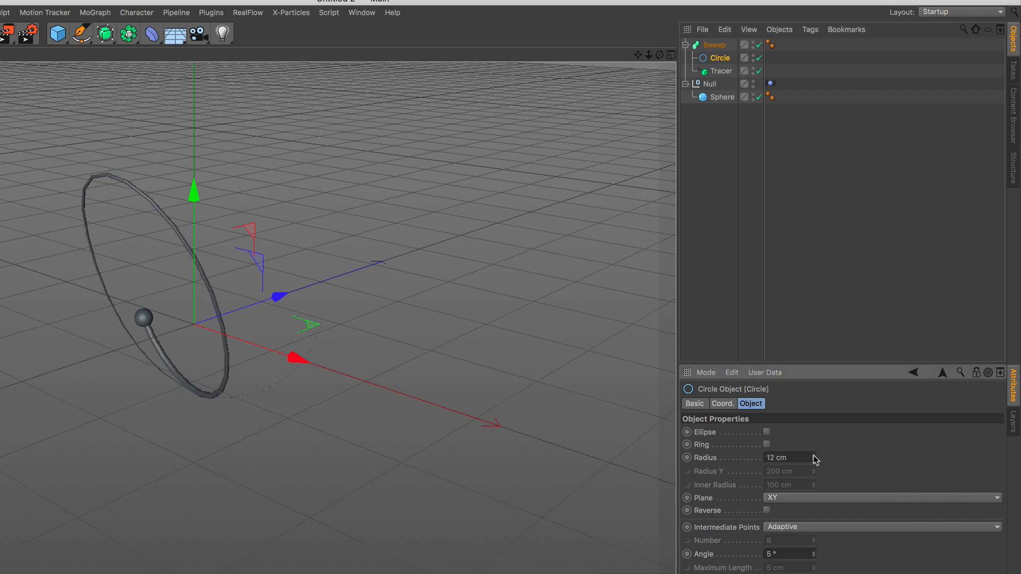
click(814, 456)
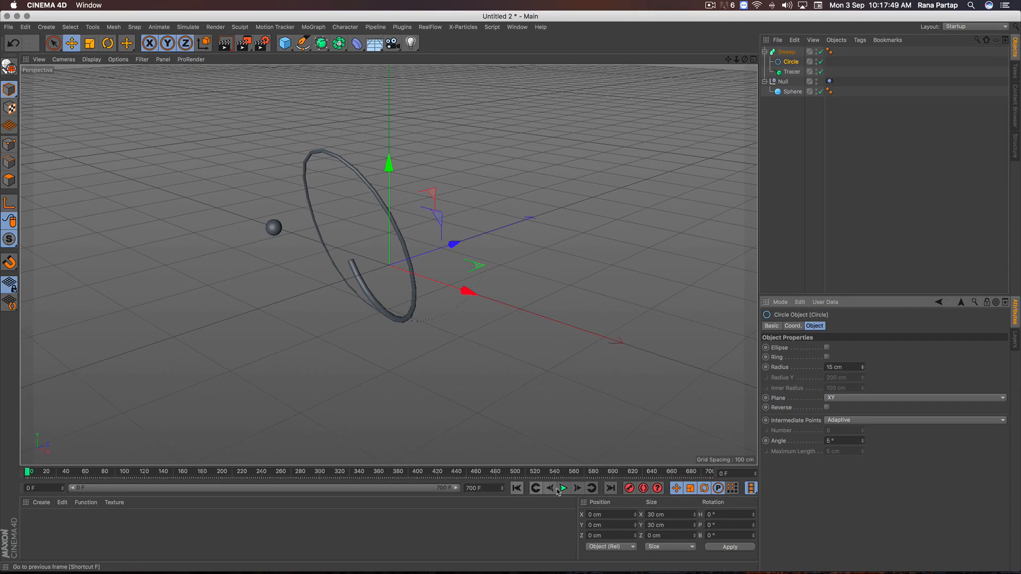
click(561, 489)
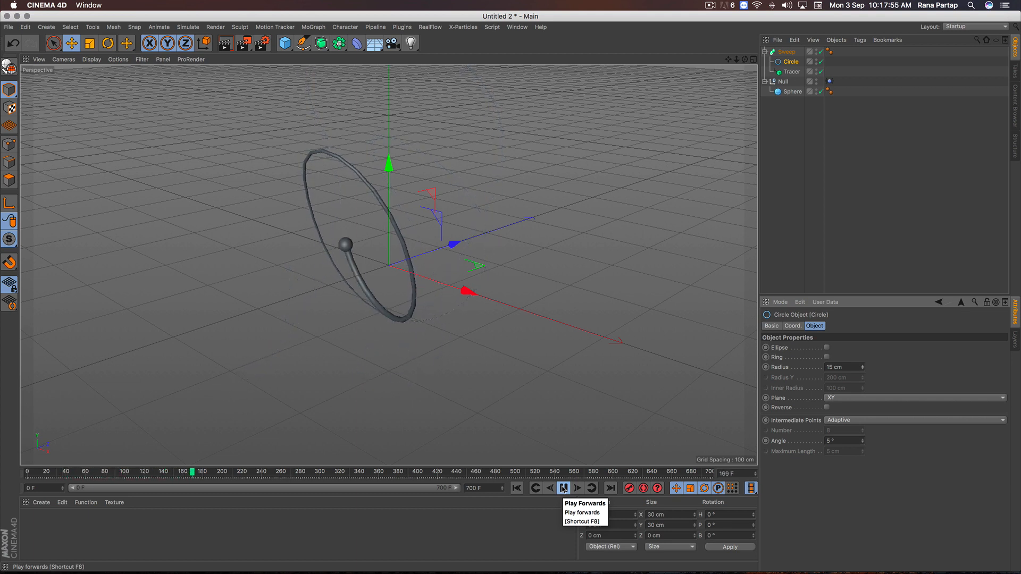
- Stop the animation, return it to the first frame, and group the Sweep with the sphere's Null under one new Null
click(563, 488)
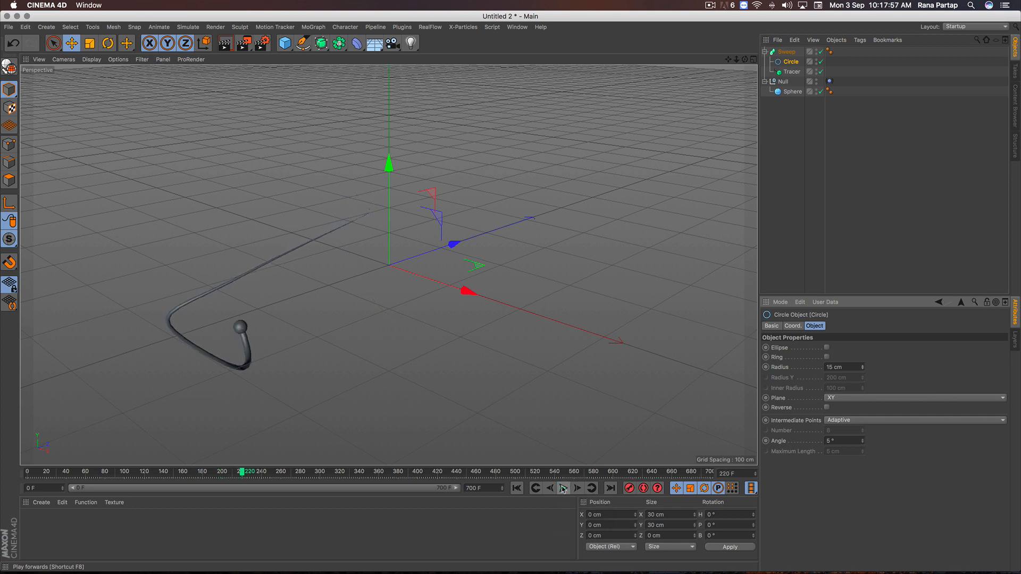
click(517, 488)
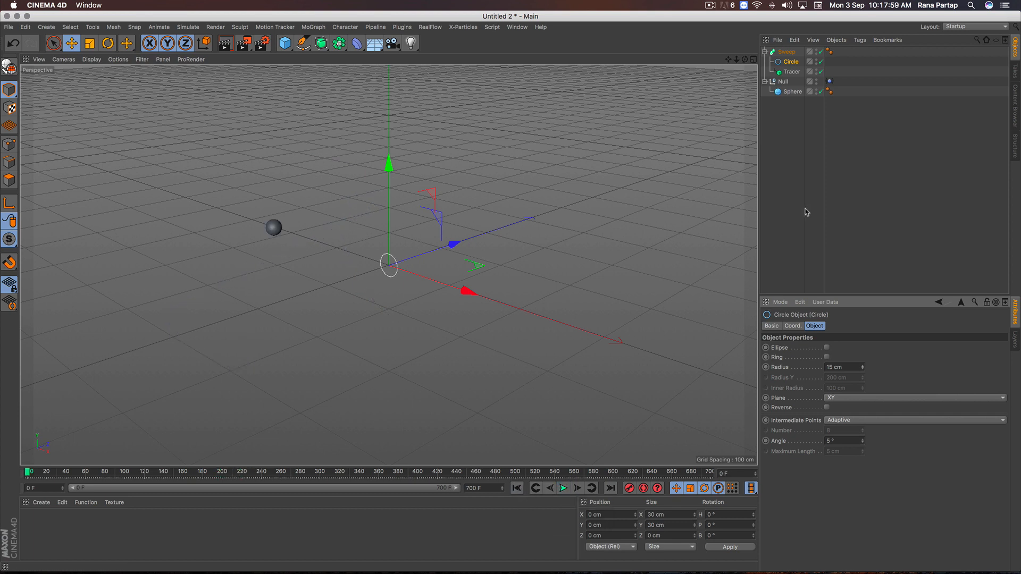
click(765, 52)
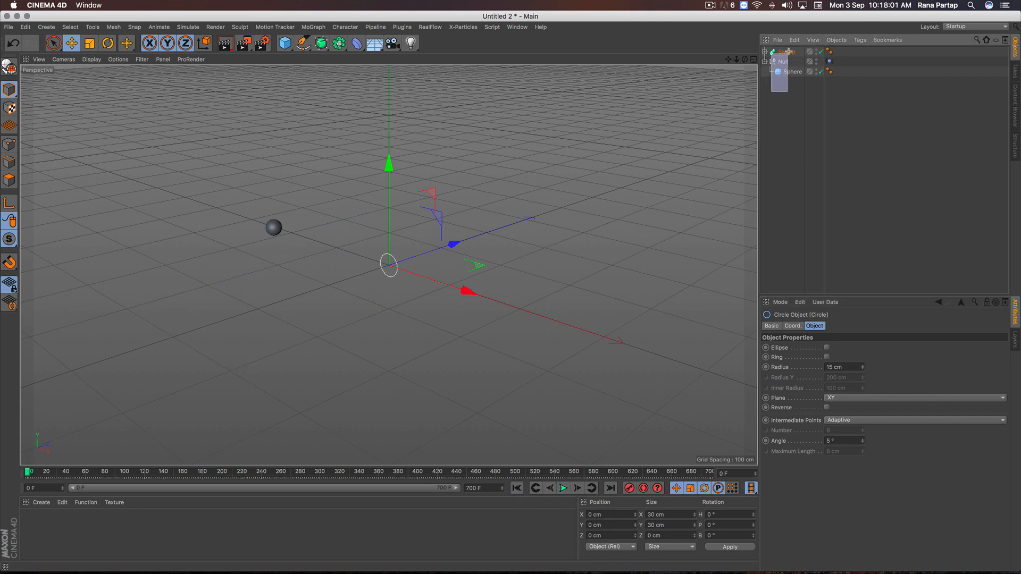
drag(789, 52, 790, 51)
right_click(791, 51)
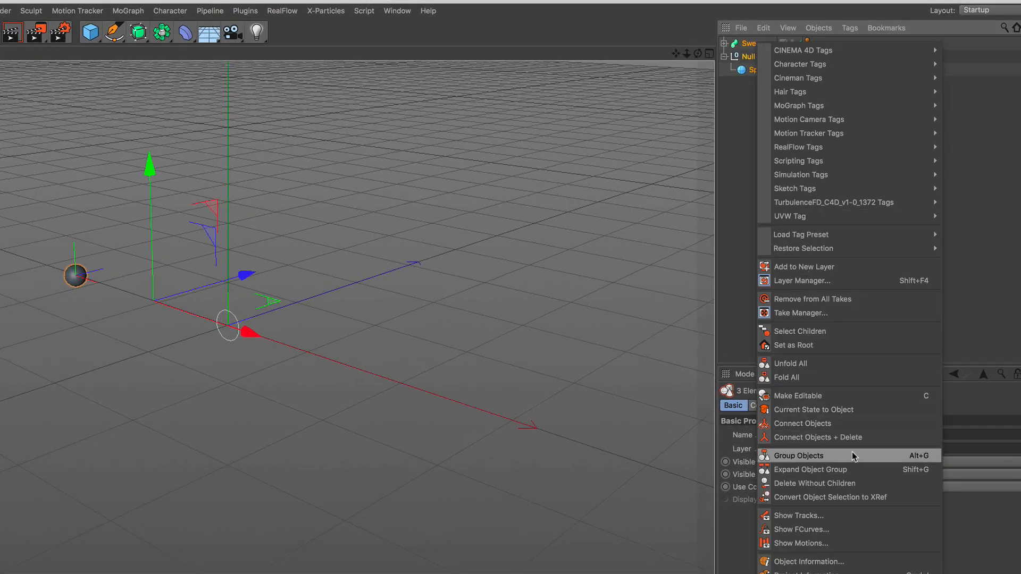
click(851, 456)
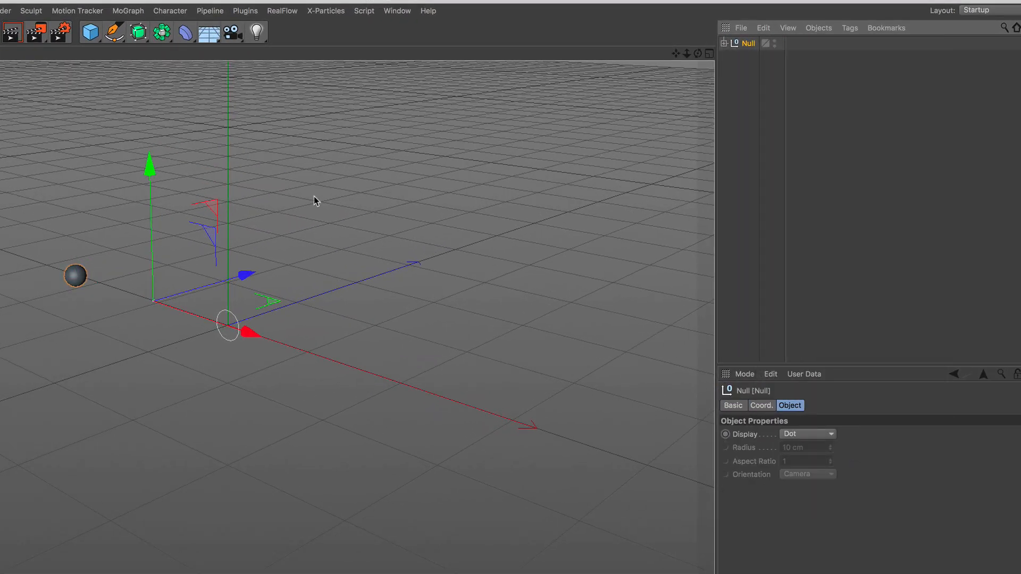
- Add a MoGraph Cloner, make the grouped Null its child and set the cloner's mode to Radial
click(127, 11)
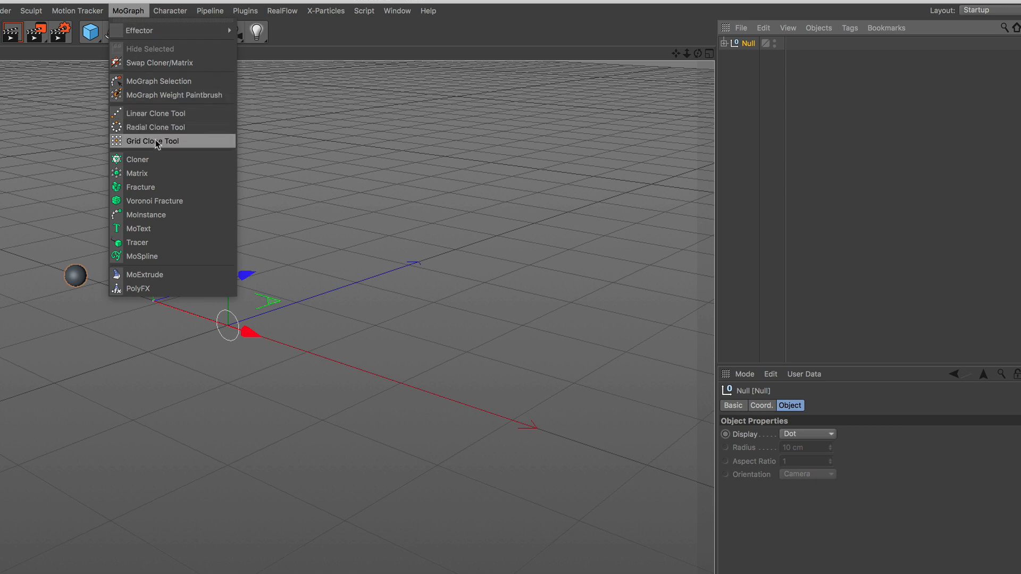
click(181, 169)
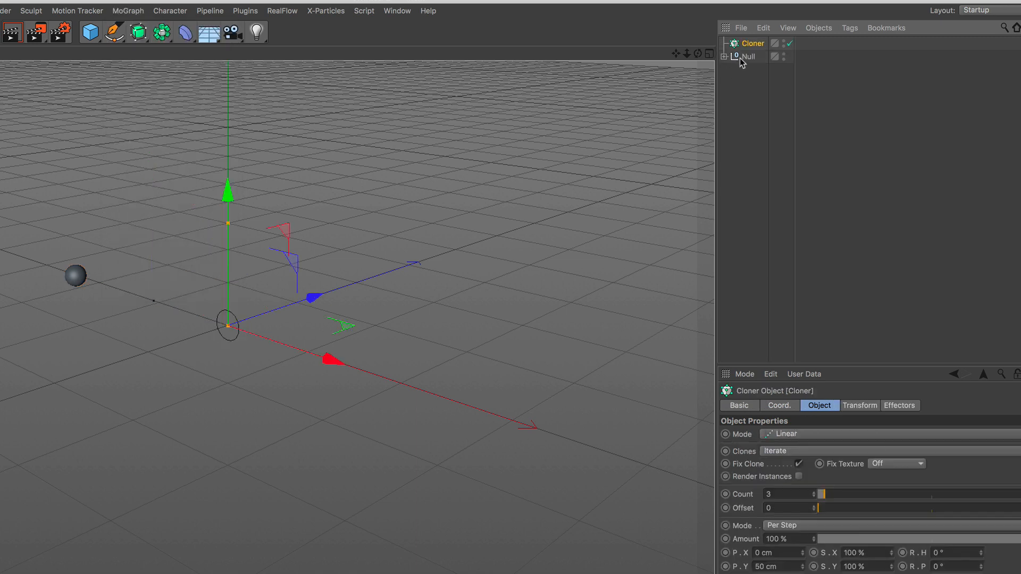
drag(749, 45, 750, 45)
click(751, 45)
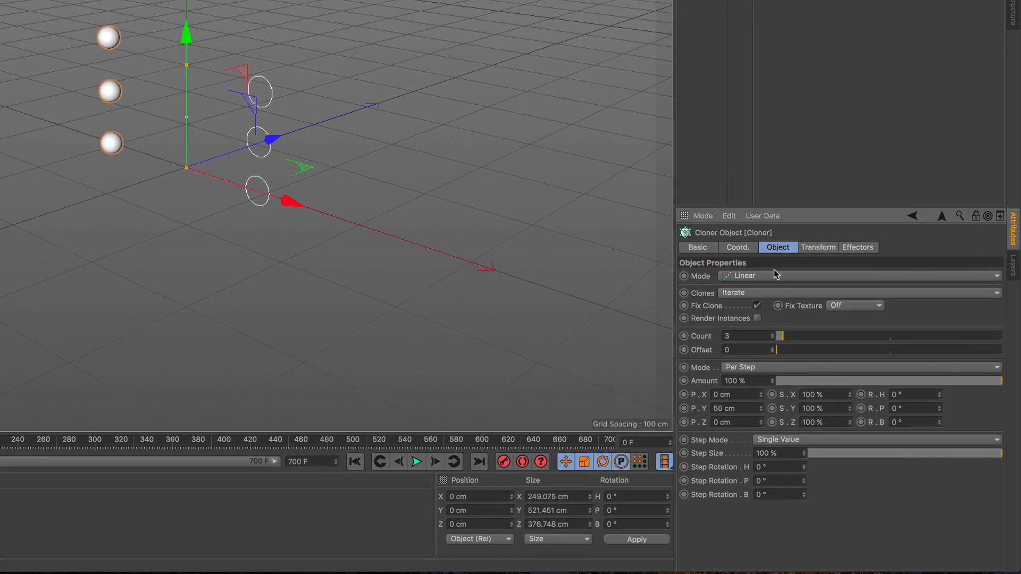
click(817, 435)
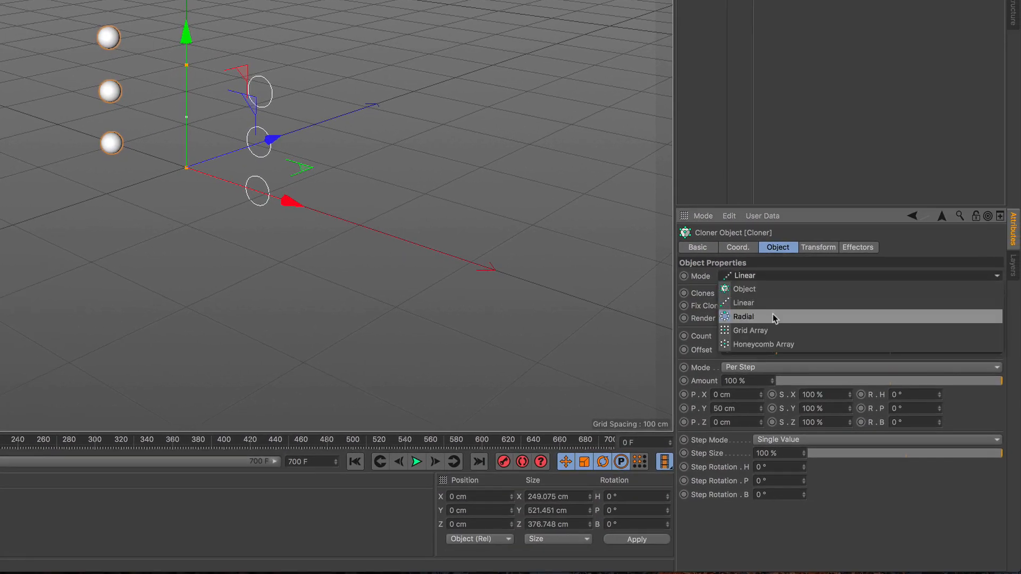
click(775, 316)
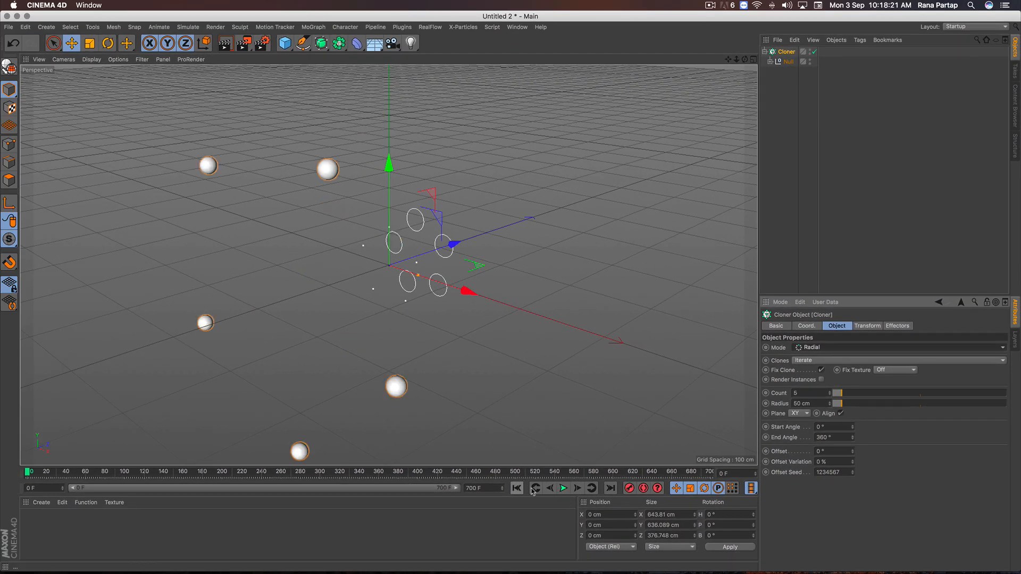
- Play the radial clones' animation, examine the pattern from the front and replay it from the first frame
click(564, 488)
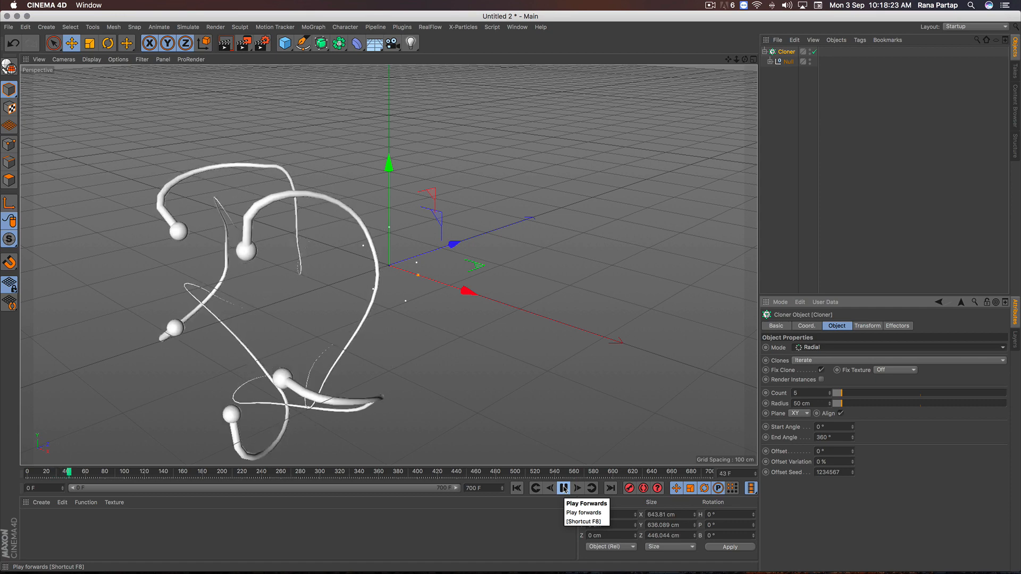
click(564, 488)
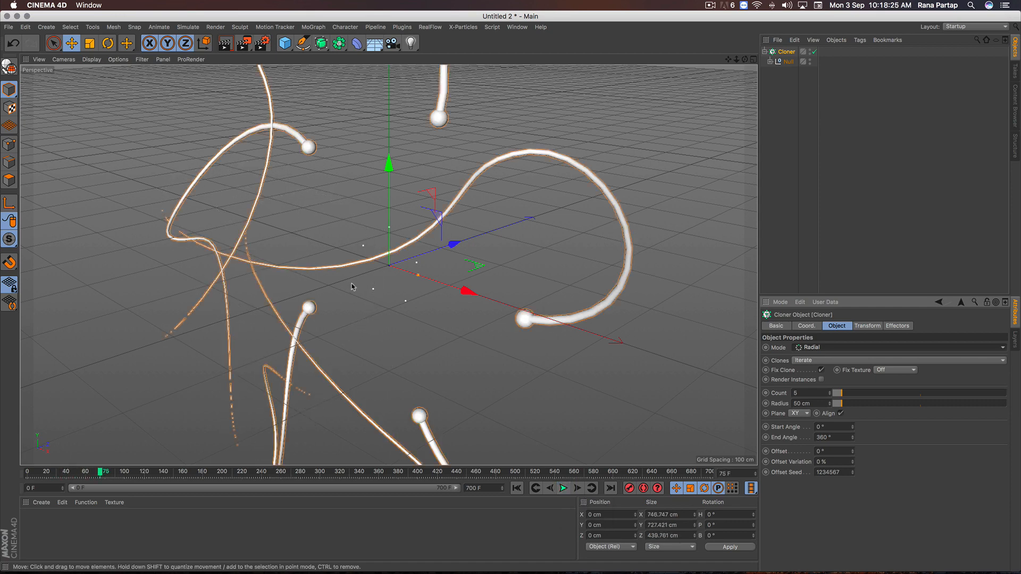
alt+right_drag(376, 239, 347, 336)
mouse_move(334, 261)
alt+mouse_down()
mouse_move(427, 245)
mouse_move(410, 250)
mouse_move(374, 232)
alt+mouse_up()
alt+middle_drag(377, 231, 378, 244)
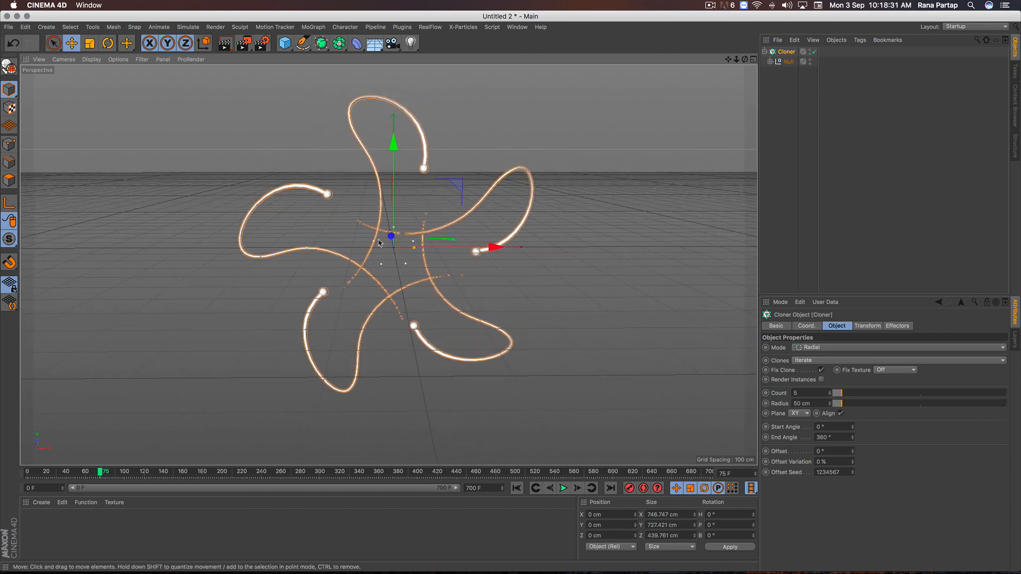
alt+drag(388, 250, 393, 243)
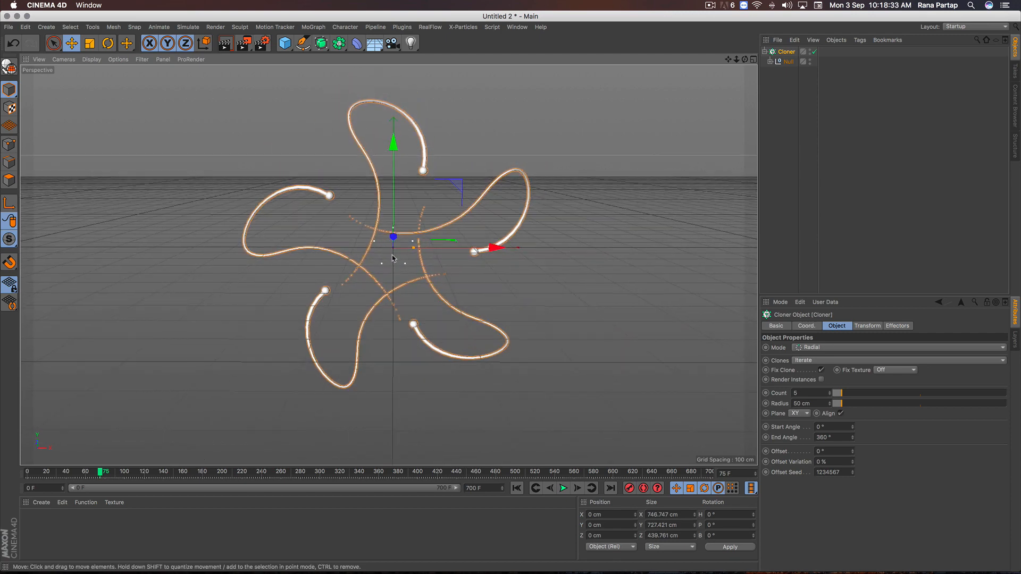
click(518, 490)
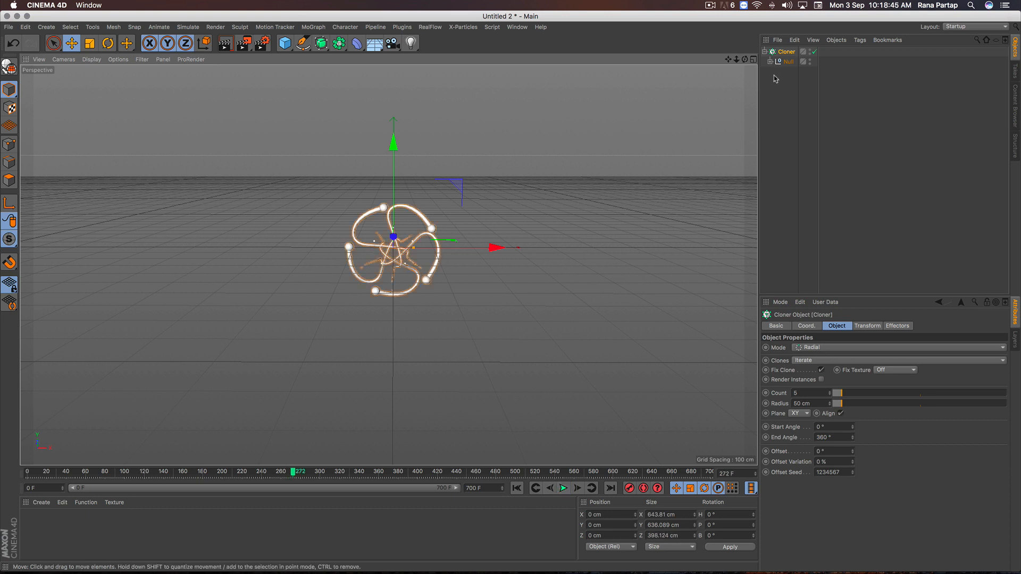
- Set the Cloner's count to 14, replay the animation from the first frame with nothing selected and stop it
click(830, 391)
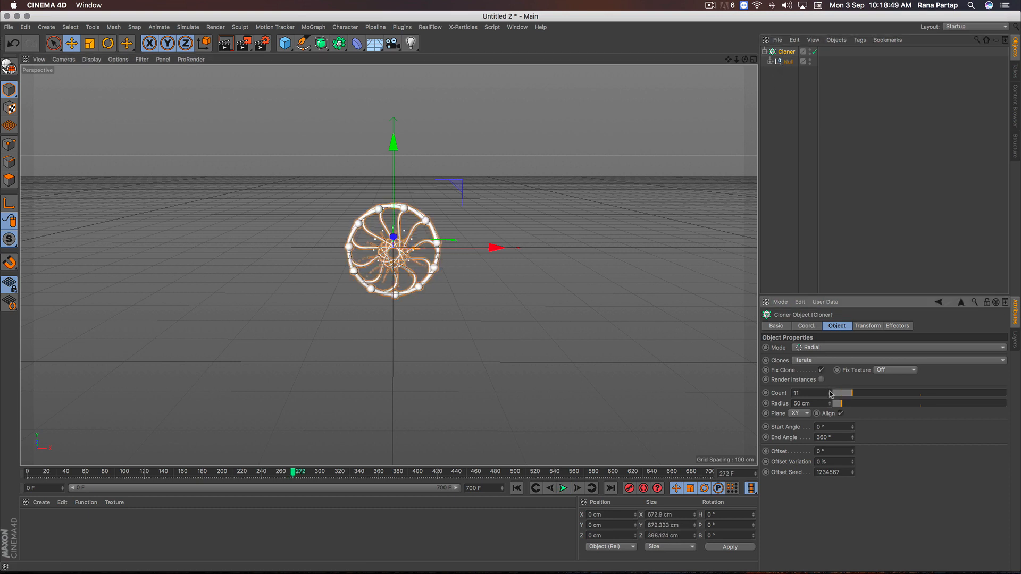
click(830, 391)
click(830, 391)
click(830, 391)
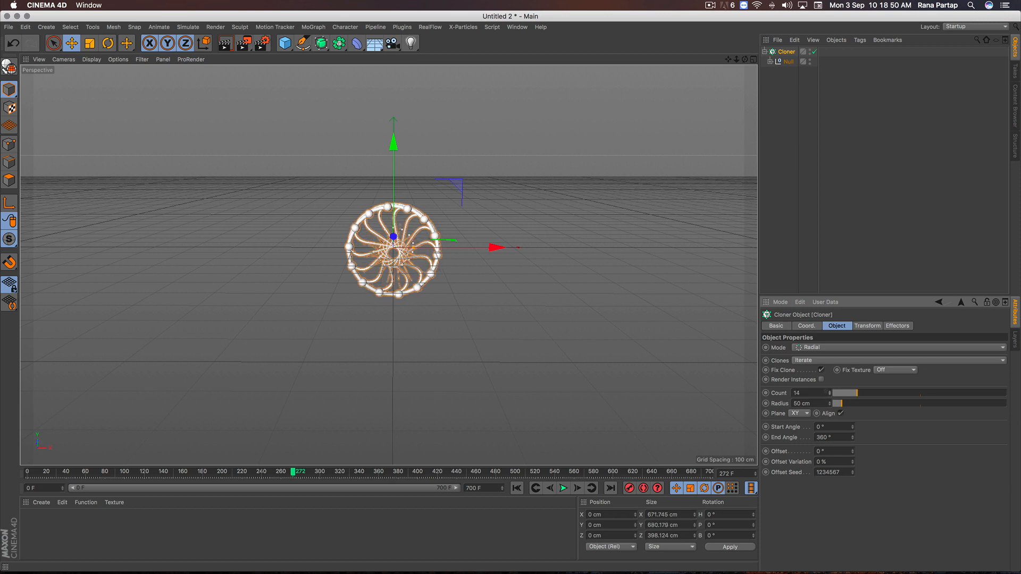
click(517, 488)
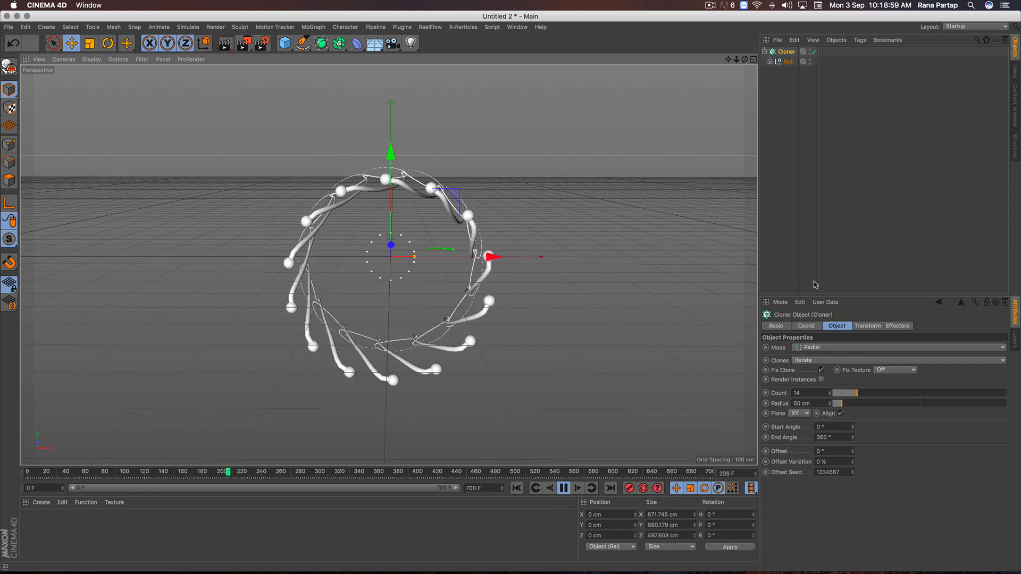
click(780, 268)
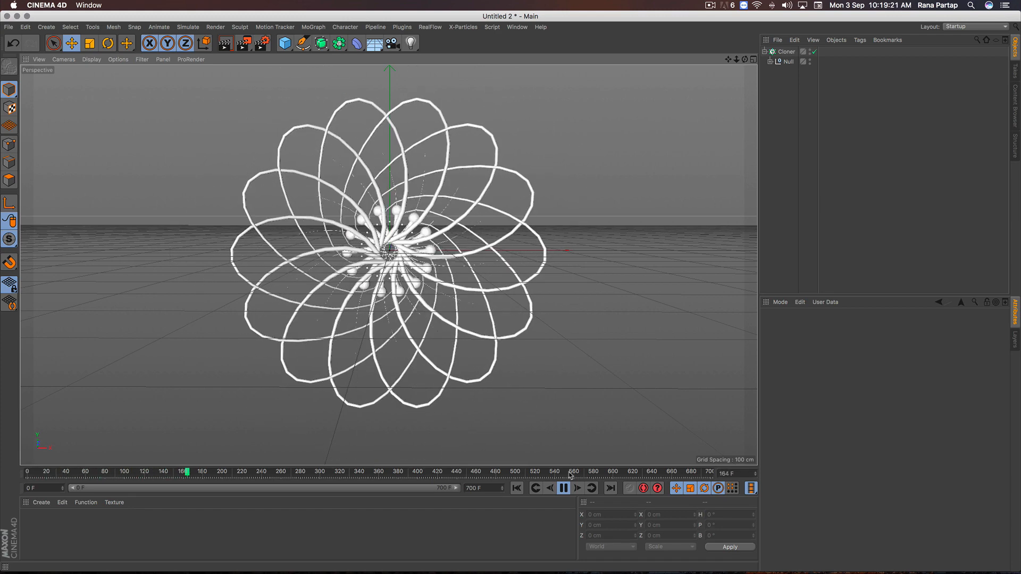
click(564, 489)
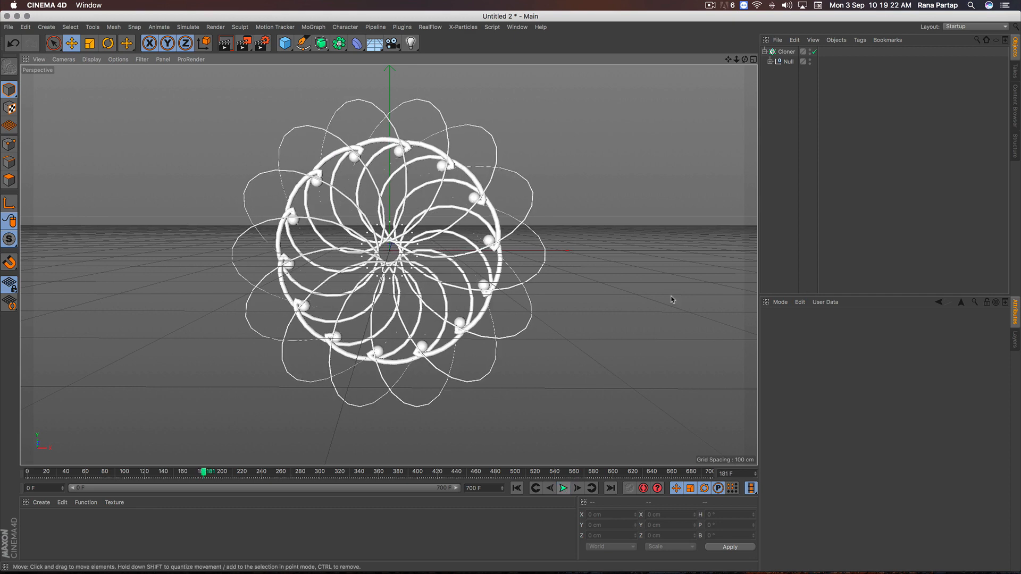
- Set the radius of the Circle inside the cloned Sweep to 9 cm, replay the animation from the first frame and stop it
click(769, 61)
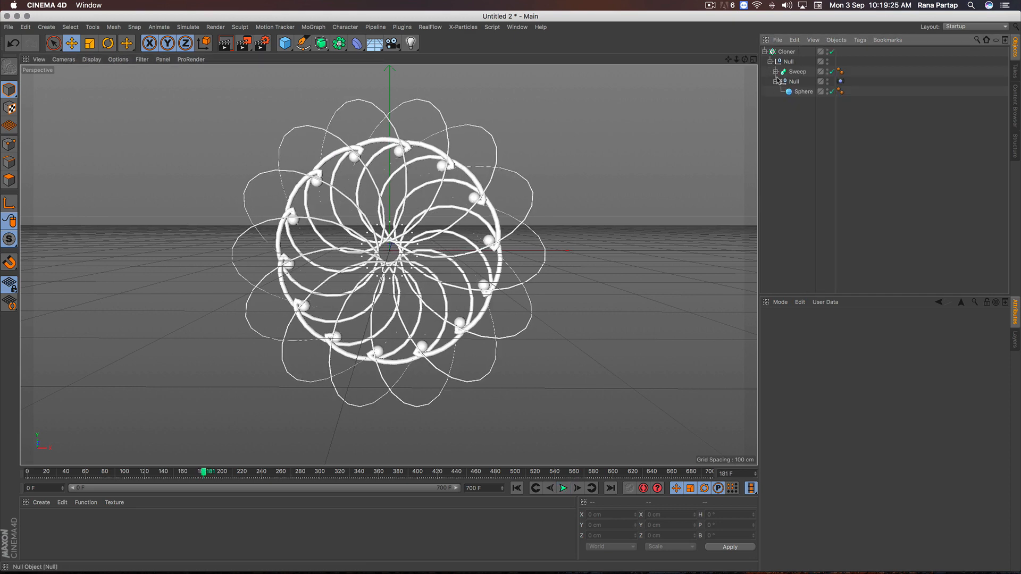
click(775, 72)
click(793, 82)
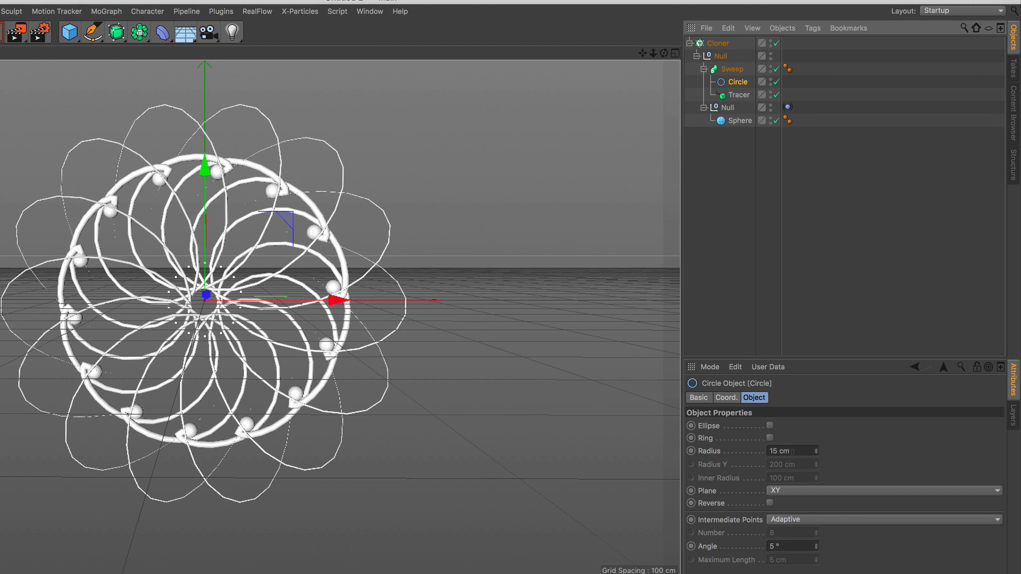
drag(813, 452, 505, 563)
click(517, 489)
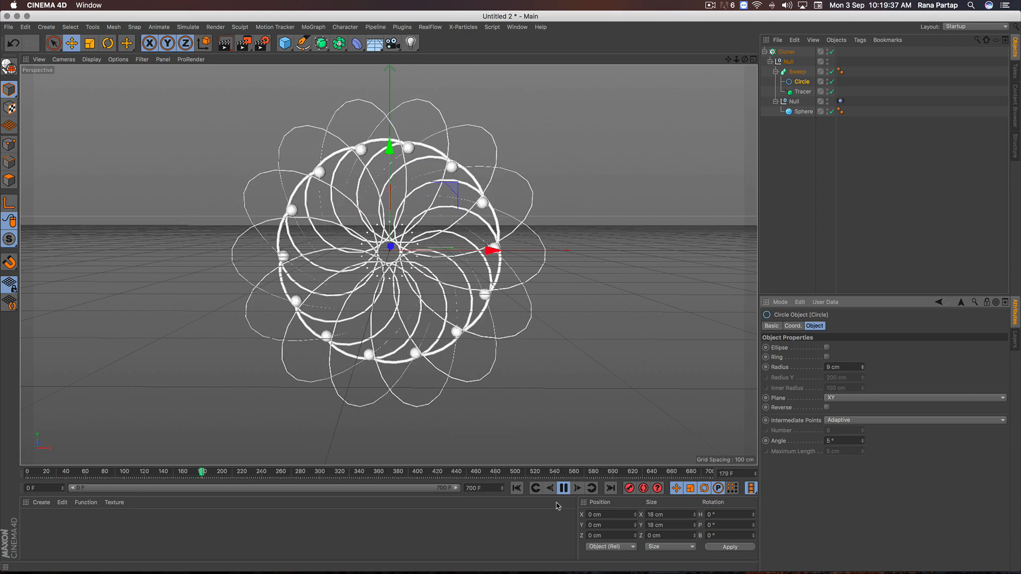
click(565, 494)
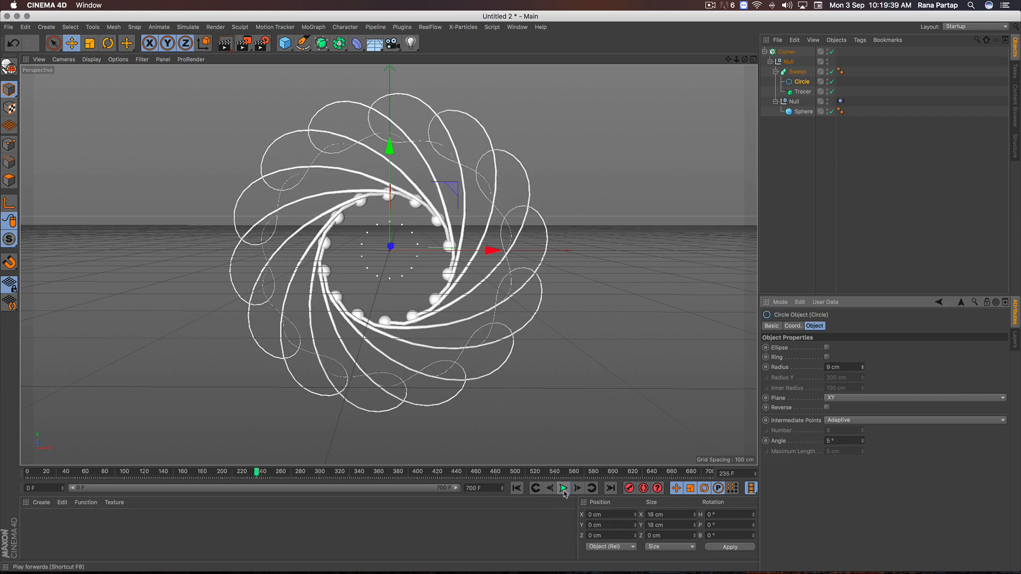
- Add a Plane to the scene and set its orientation to +Z so it stands upright
scroll(394, 256, down, 3)
alt+drag(393, 255, 336, 299)
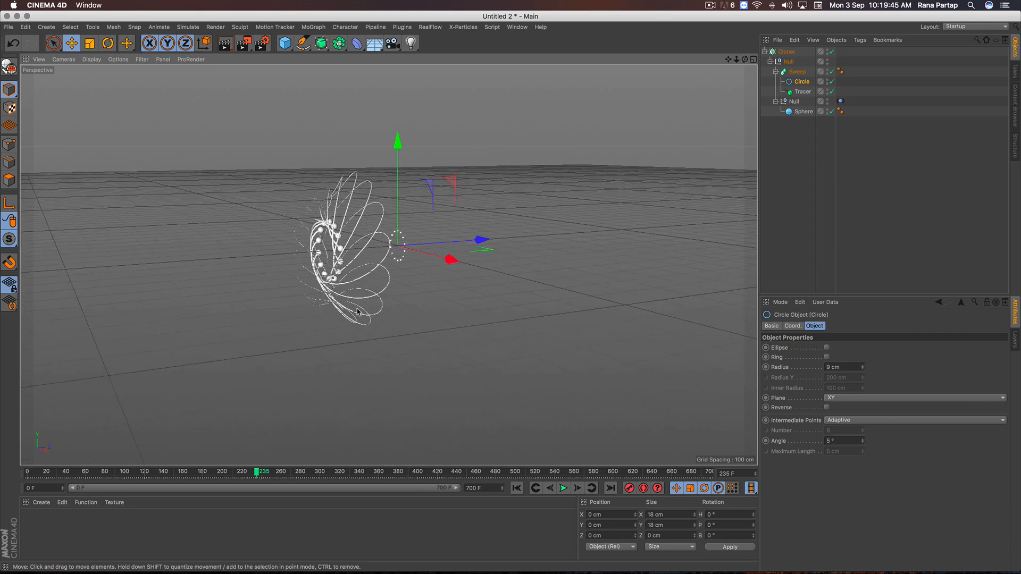
click(285, 43)
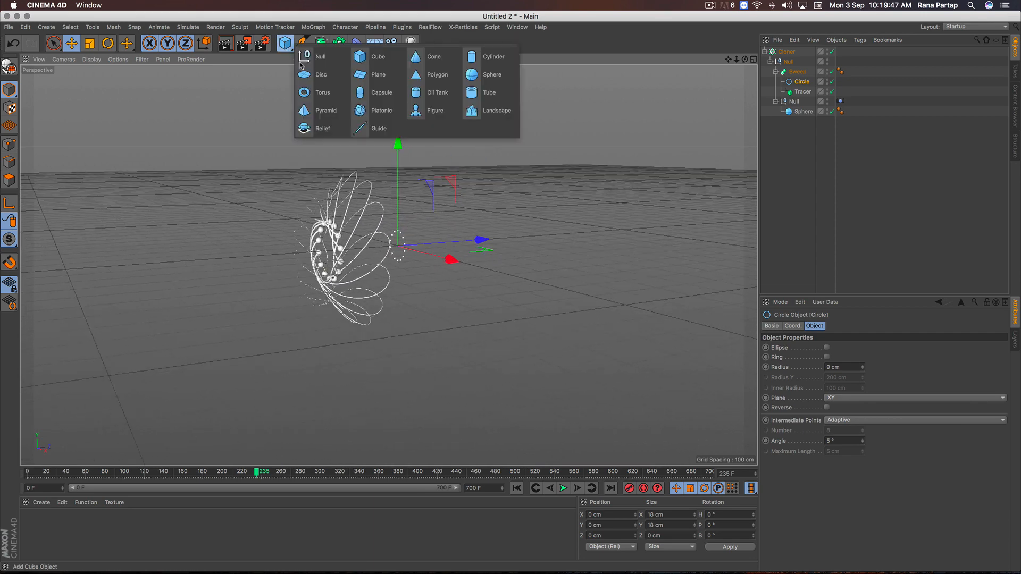
click(369, 83)
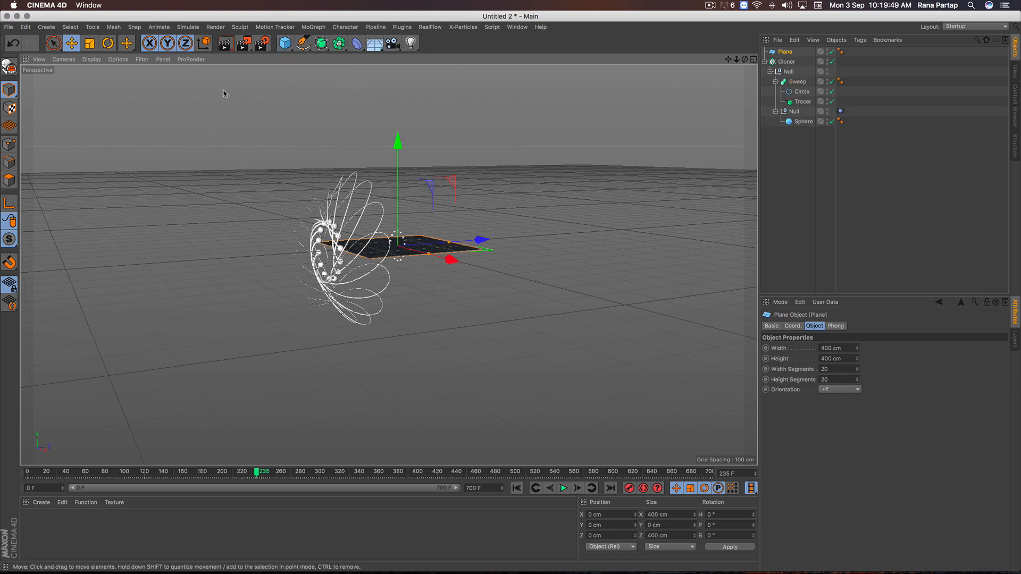
key(9)
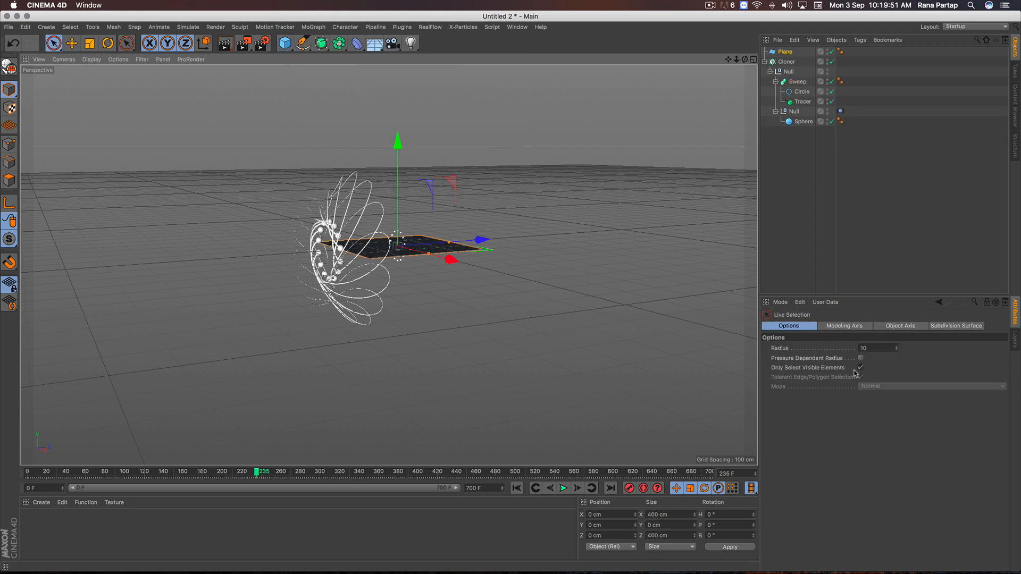
click(791, 53)
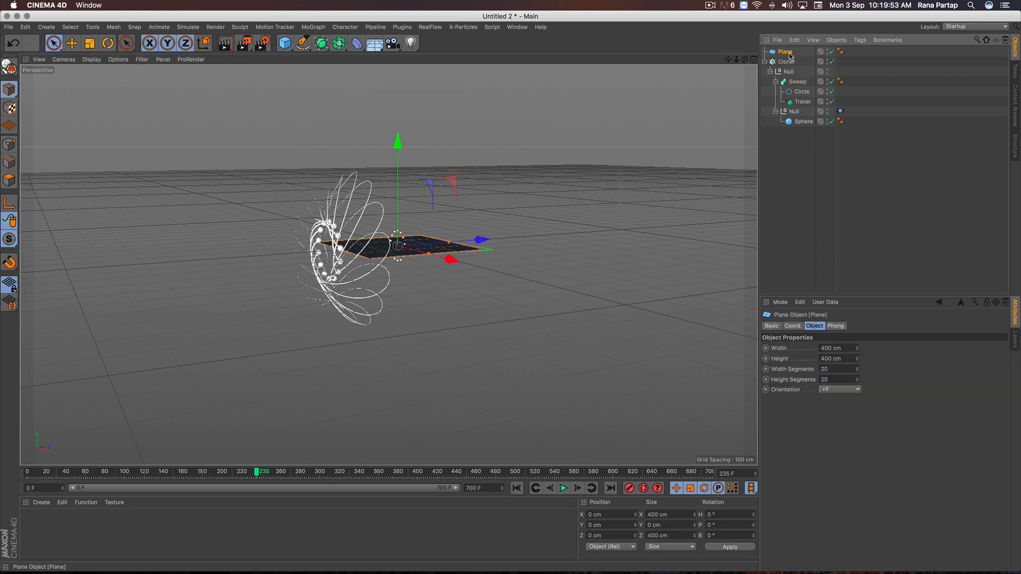
click(853, 390)
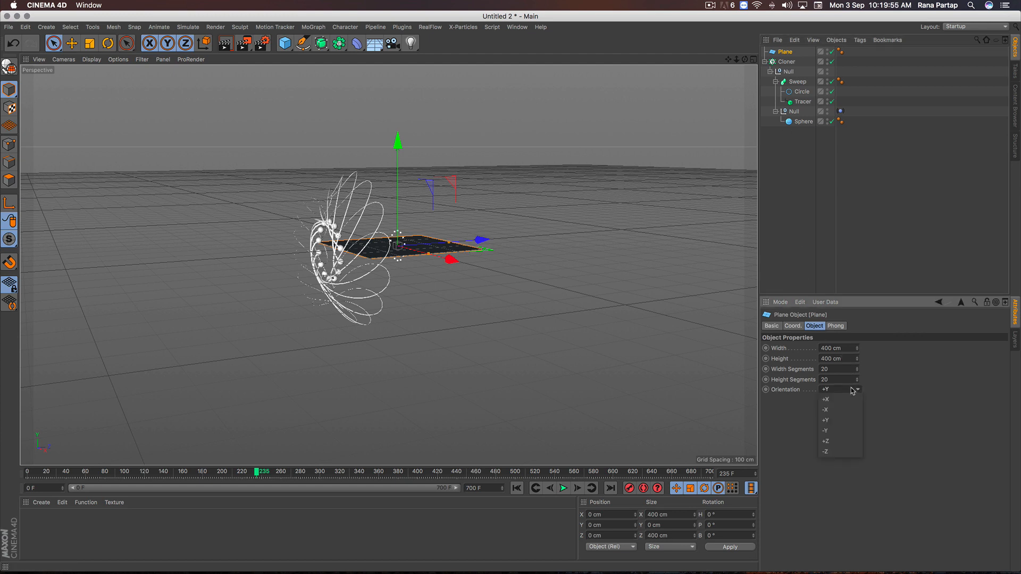
click(844, 441)
- Move the Plane along Z to about 753 cm behind the clones and enlarge it to about 2009 by 1189 cm
alt+right_drag(382, 235, 374, 210)
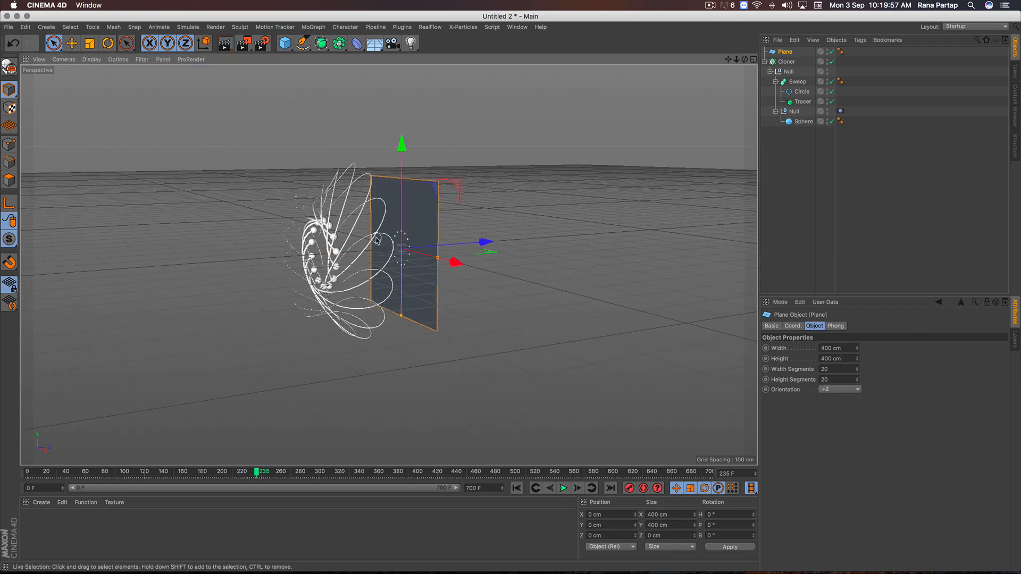
alt+drag(376, 238, 393, 238)
drag(485, 242, 871, 301)
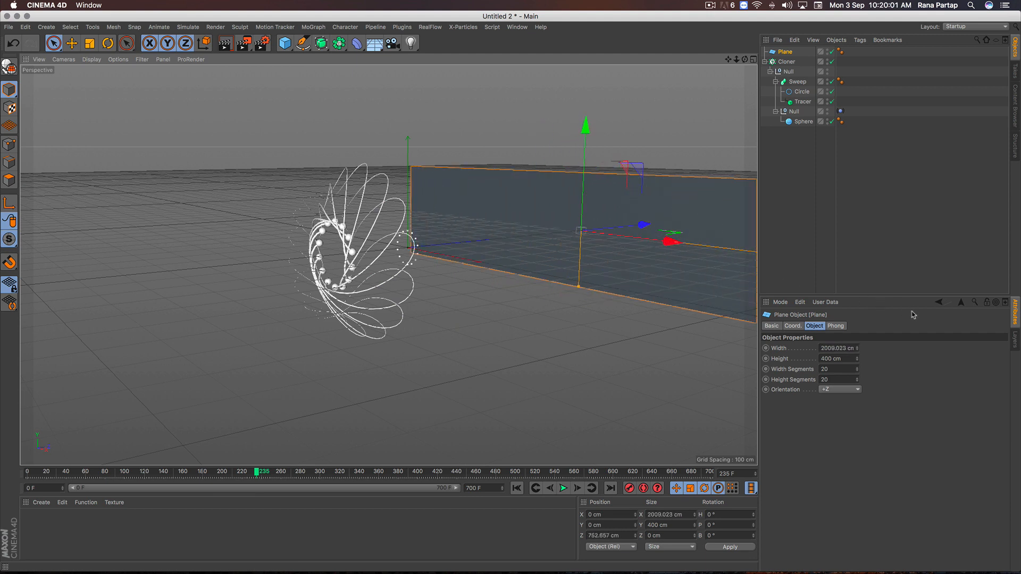
drag(579, 289, 560, 387)
alt+drag(460, 198, 483, 244)
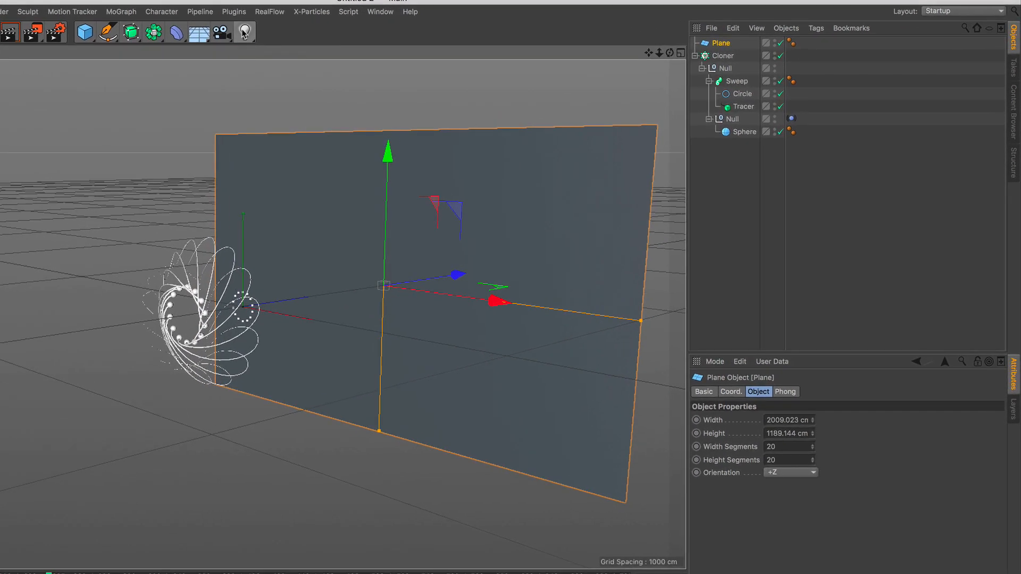
- Add a Light and set its type to Spot, shadow to Shadow Maps (Soft) and visible light to Visible
click(410, 43)
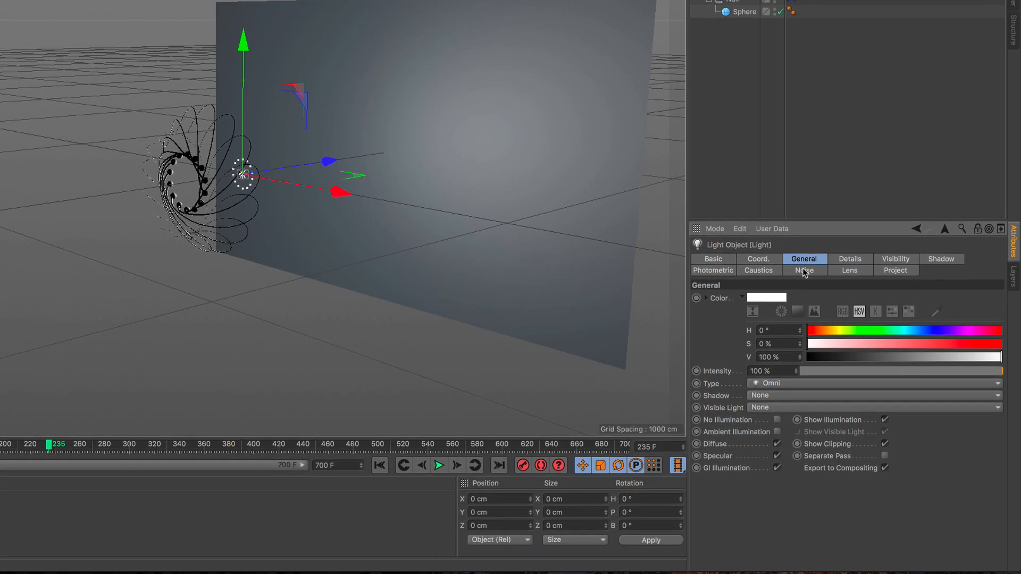
click(807, 387)
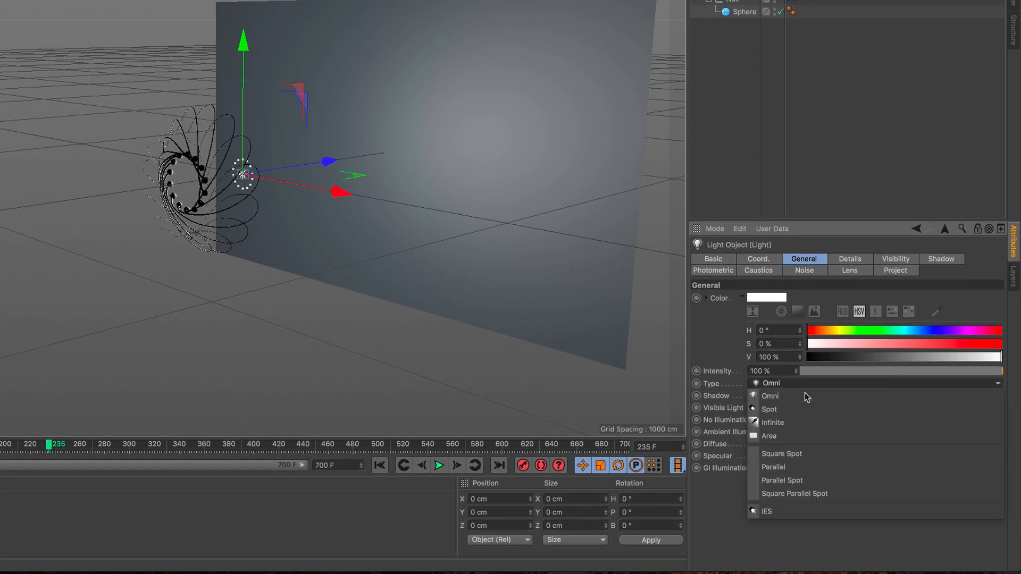
click(802, 409)
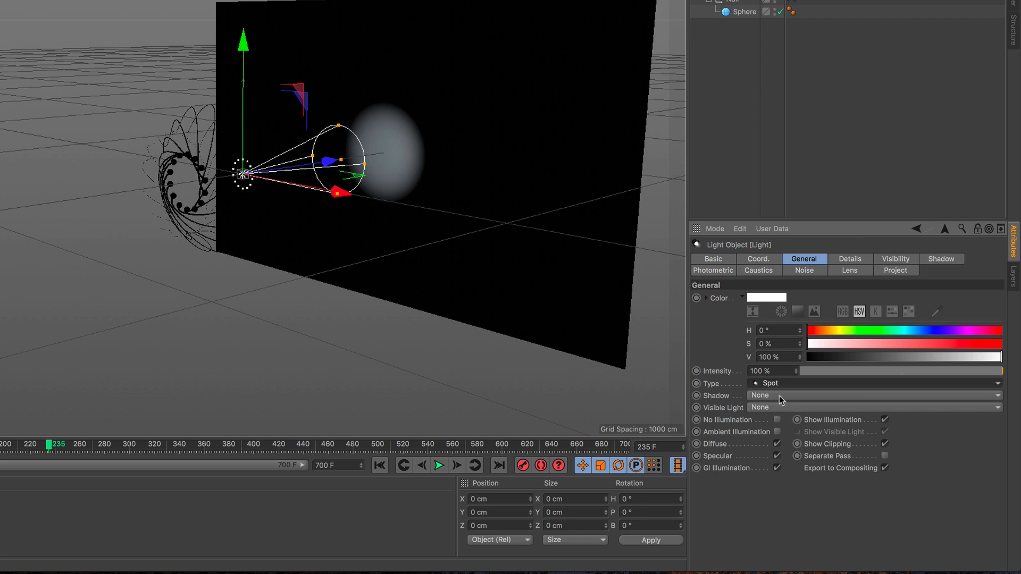
click(780, 396)
click(825, 423)
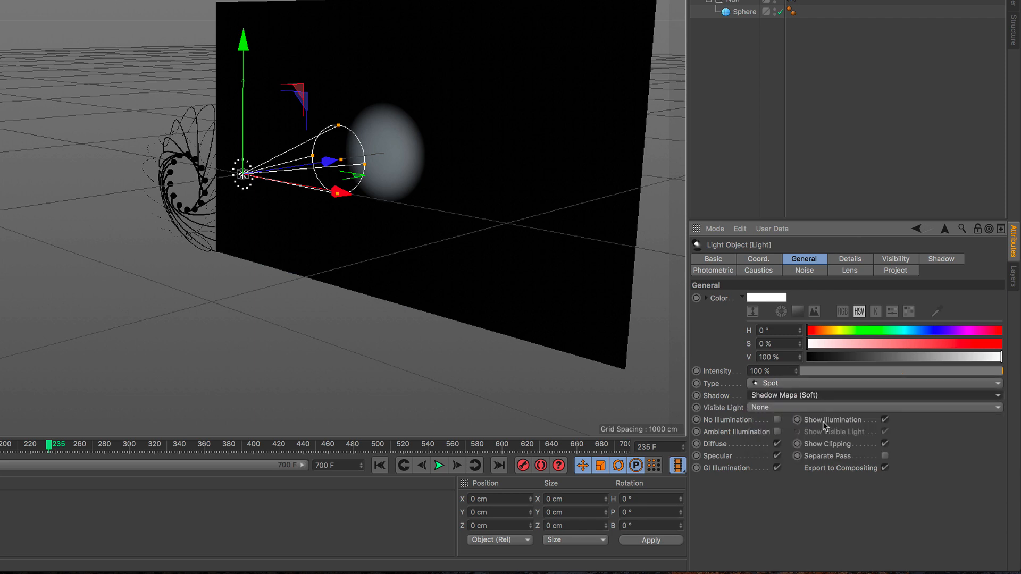
click(789, 408)
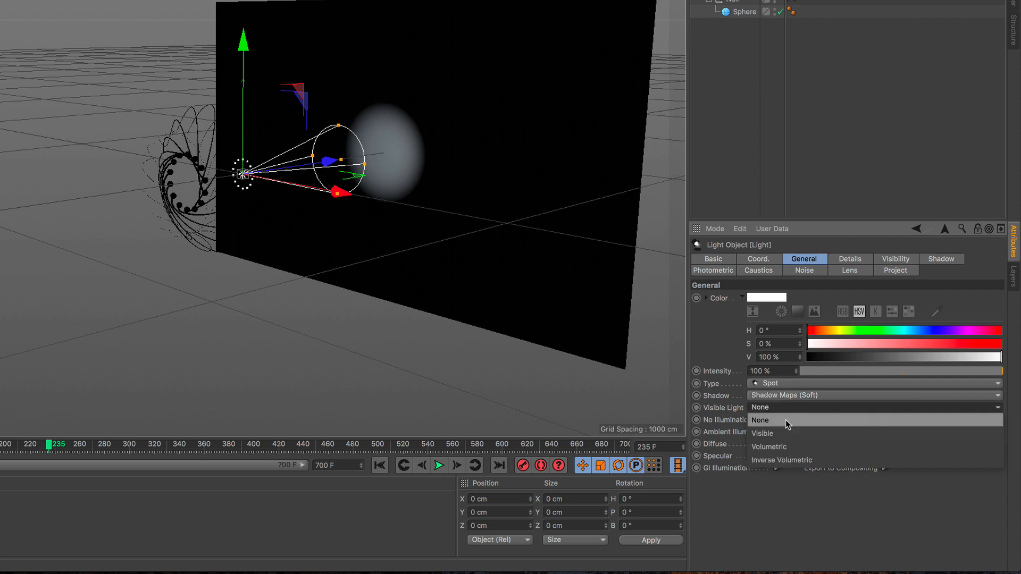
click(790, 434)
- Move the spot Light along Z to about -1430 cm, on the opposite side of the clones from the Plane
alt+drag(282, 180, 277, 203)
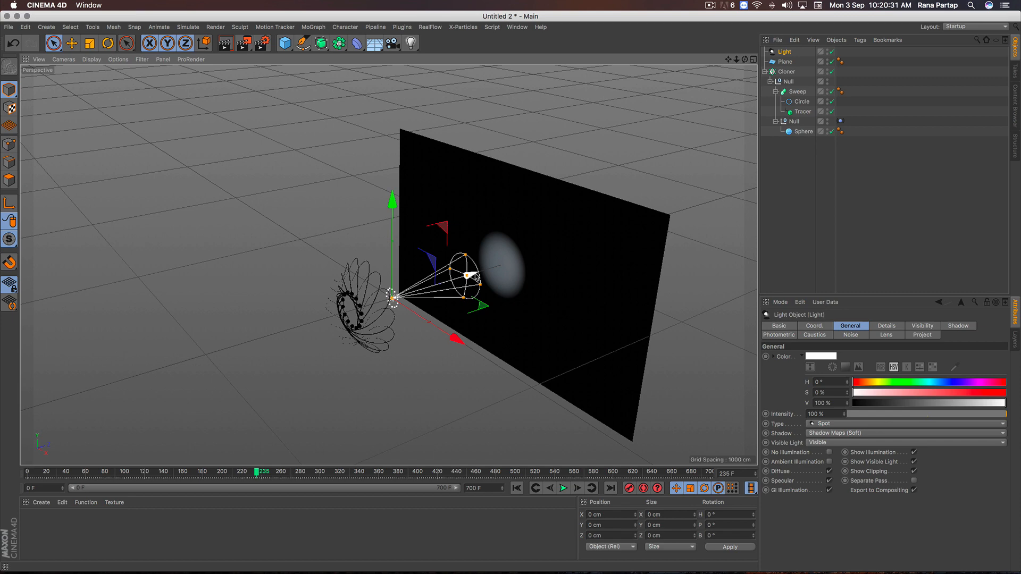
drag(475, 276, 226, 350)
alt+drag(488, 250, 589, 256)
- Move the Plane along Z to about 1241 cm and test-render the view to check the shadow cast on it
click(493, 284)
scroll(277, 328, up, 2)
scroll(280, 325, up, 1)
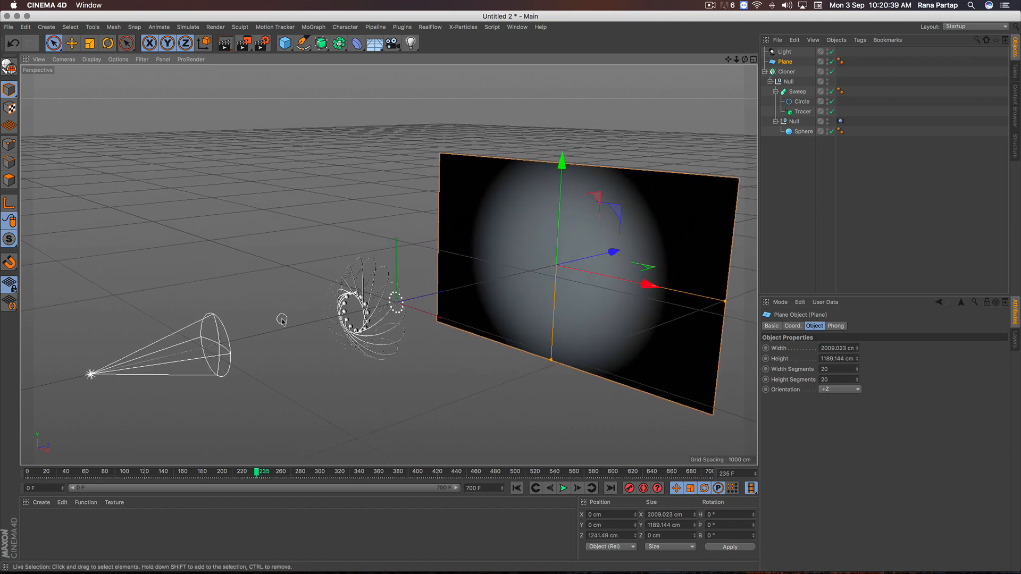
alt+drag(294, 326, 306, 318)
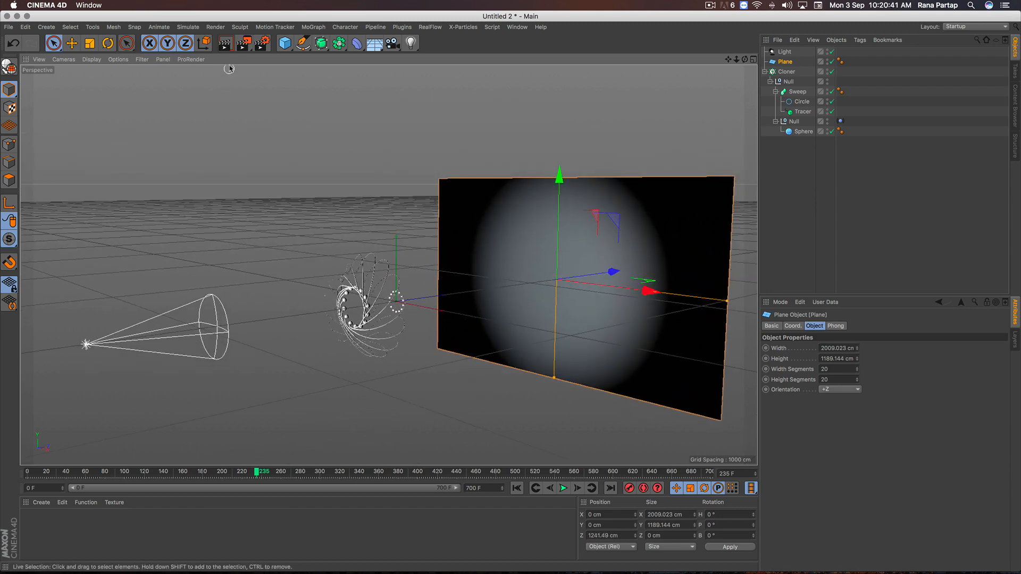
click(226, 43)
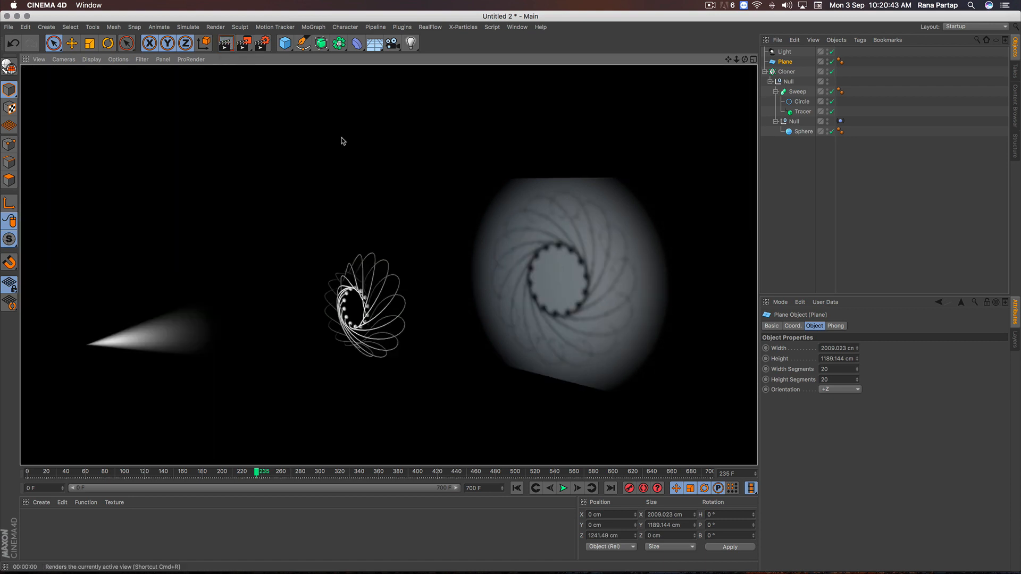
click(320, 270)
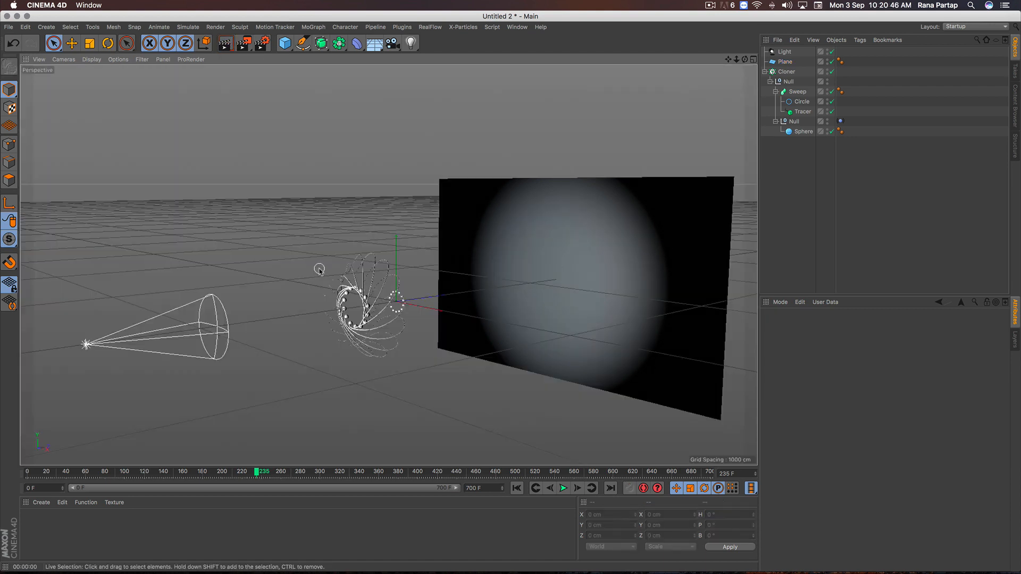
- Extend the Light's visible cone until it reaches the clones and test-render the view
click(784, 52)
drag(215, 333, 308, 319)
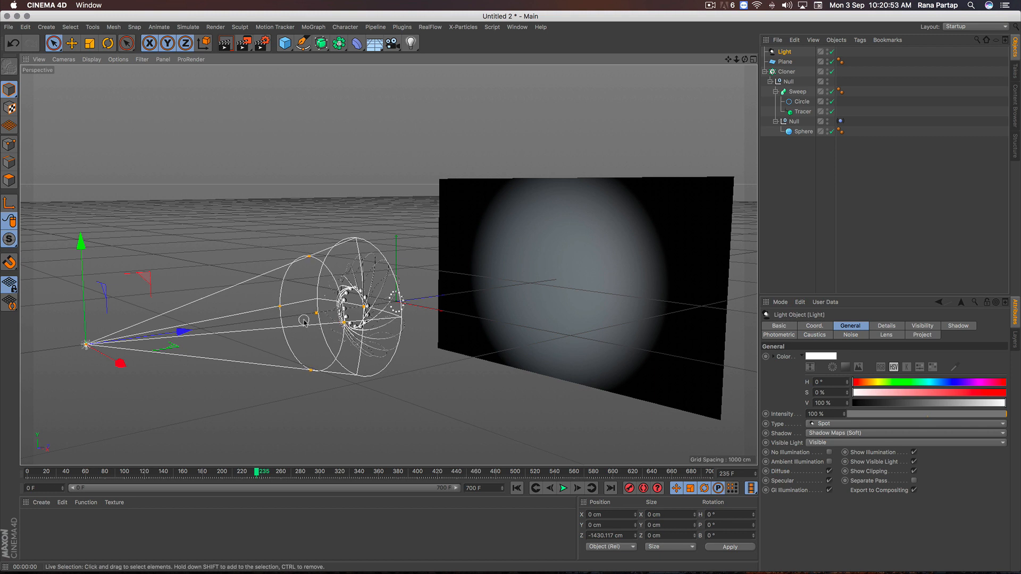
click(225, 43)
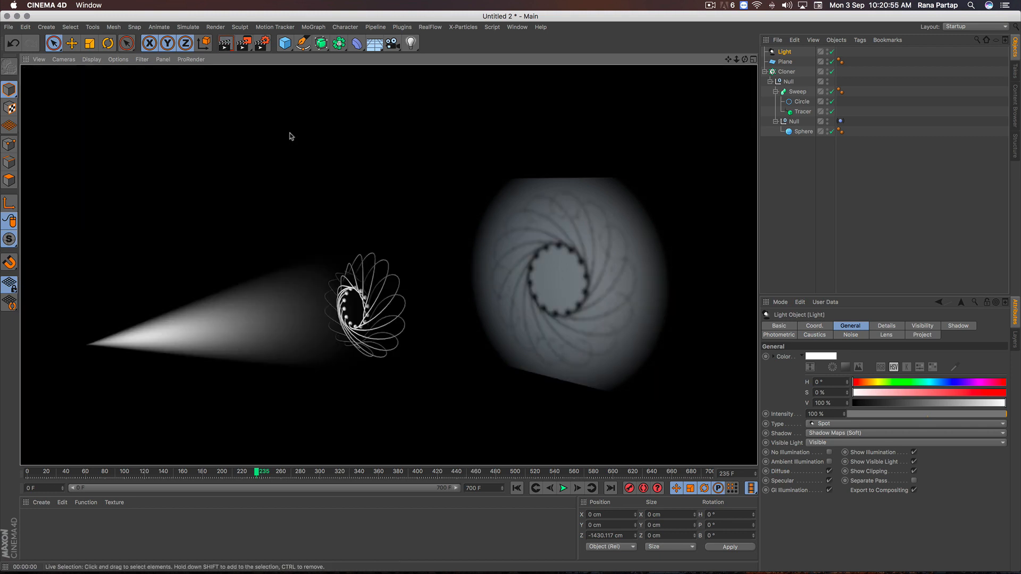
click(292, 136)
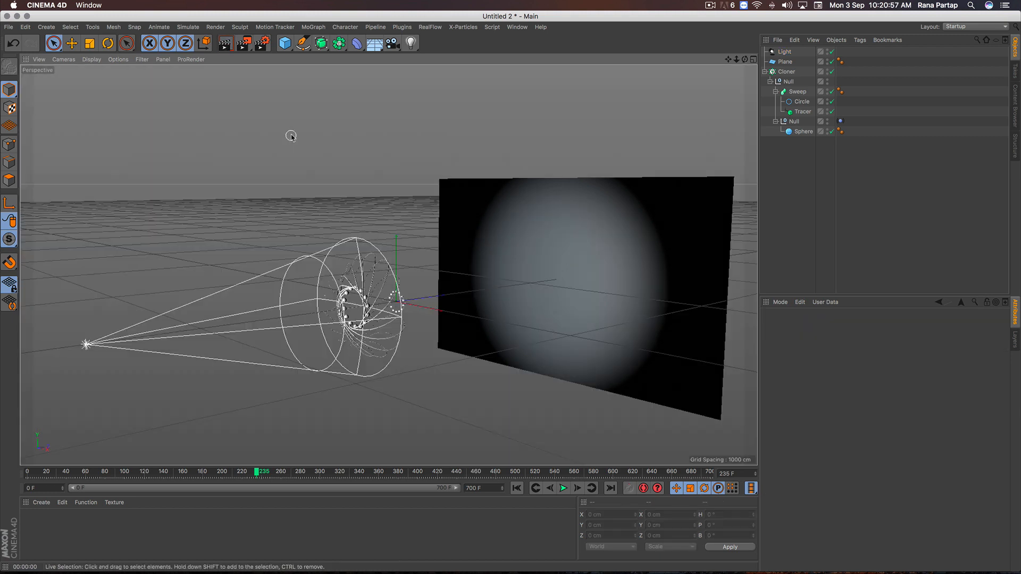
- Turn on the Interactive Render Region and enlarge it to cover the entire perspective view
click(243, 43)
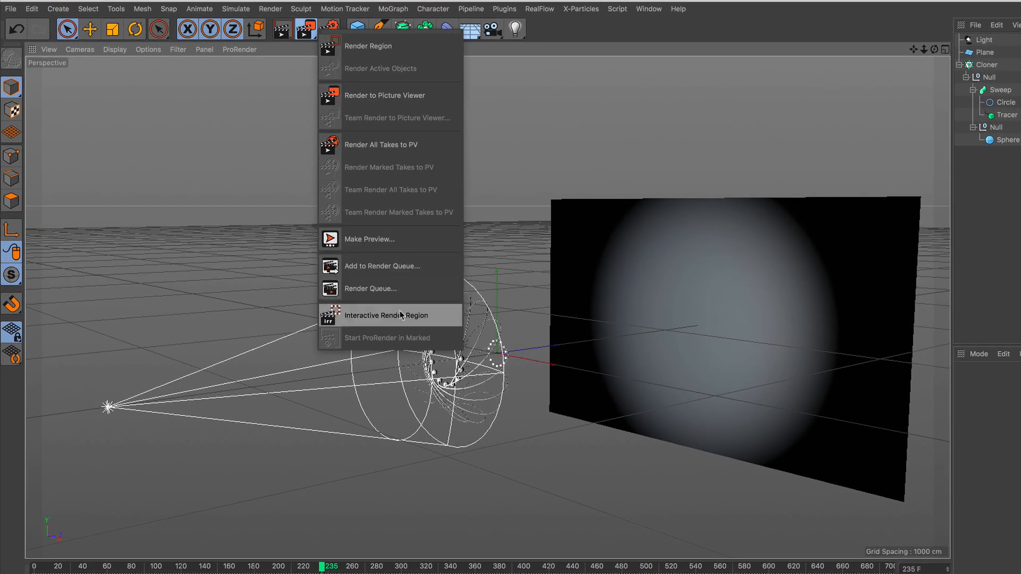
click(427, 316)
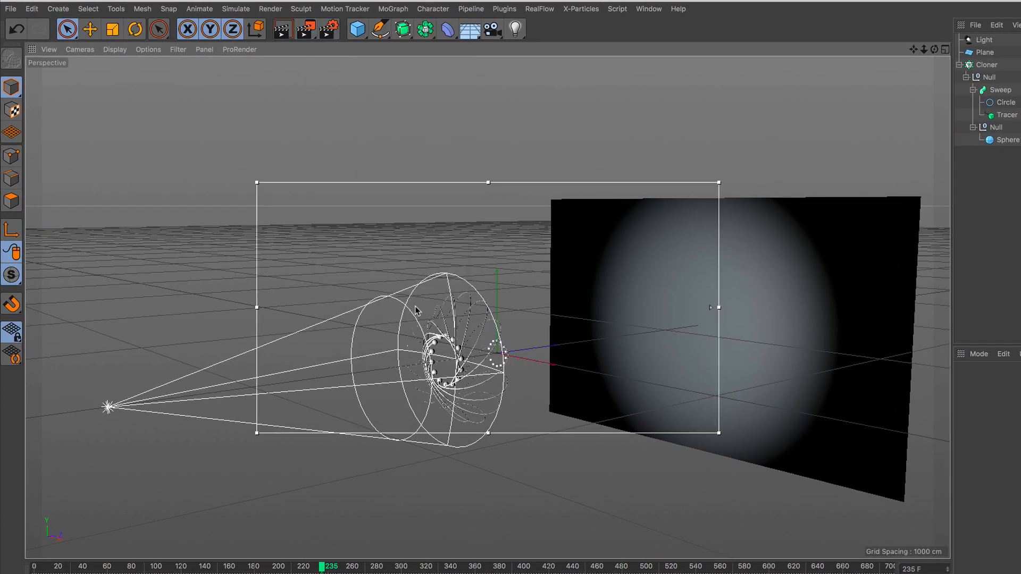
drag(254, 179, 27, 57)
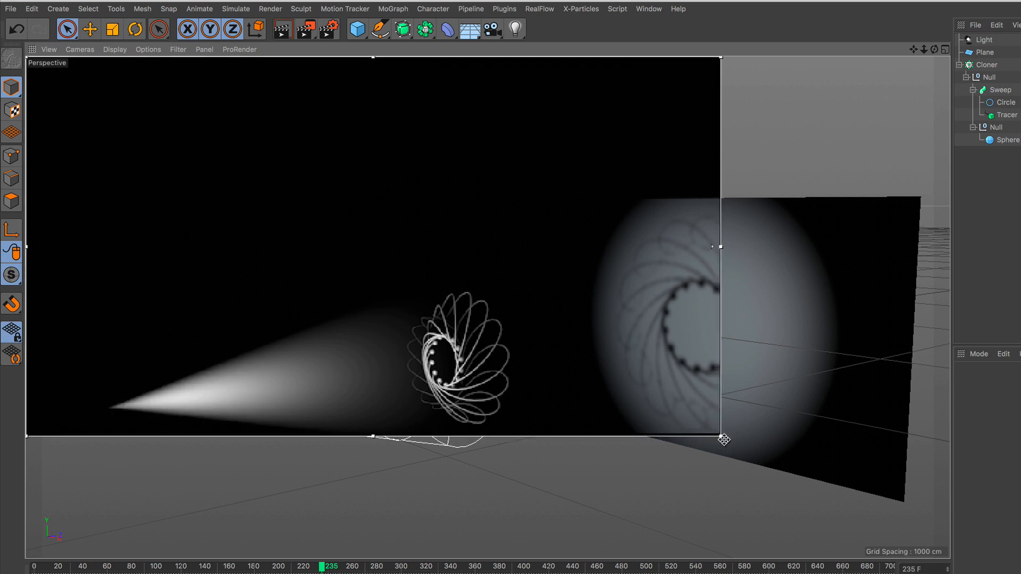
drag(723, 432, 950, 558)
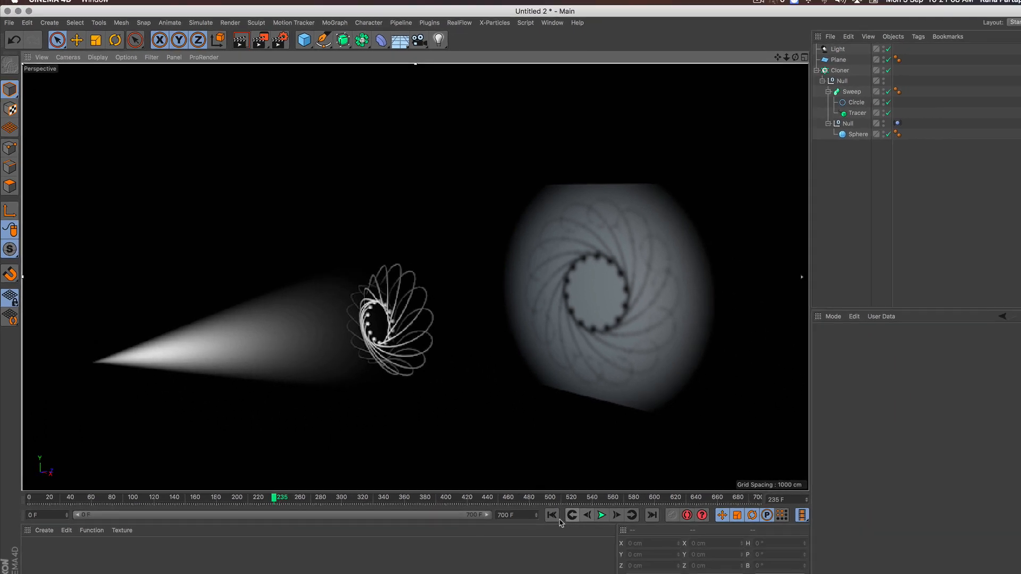
- Play the animation from the first frame, pausing it partway to inspect the rendered shadow pattern on the Plane
click(517, 488)
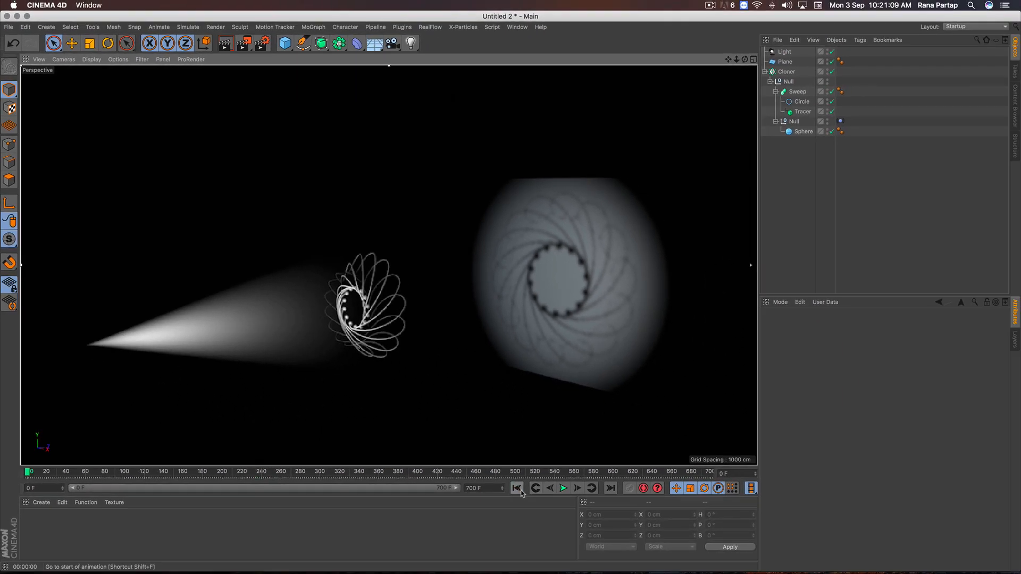
click(562, 494)
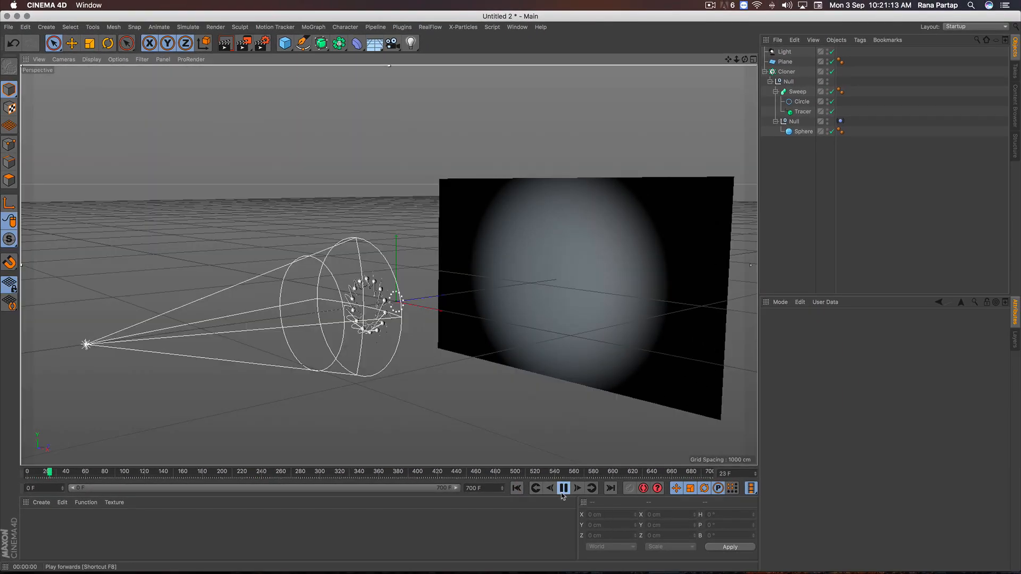
click(562, 494)
click(563, 494)
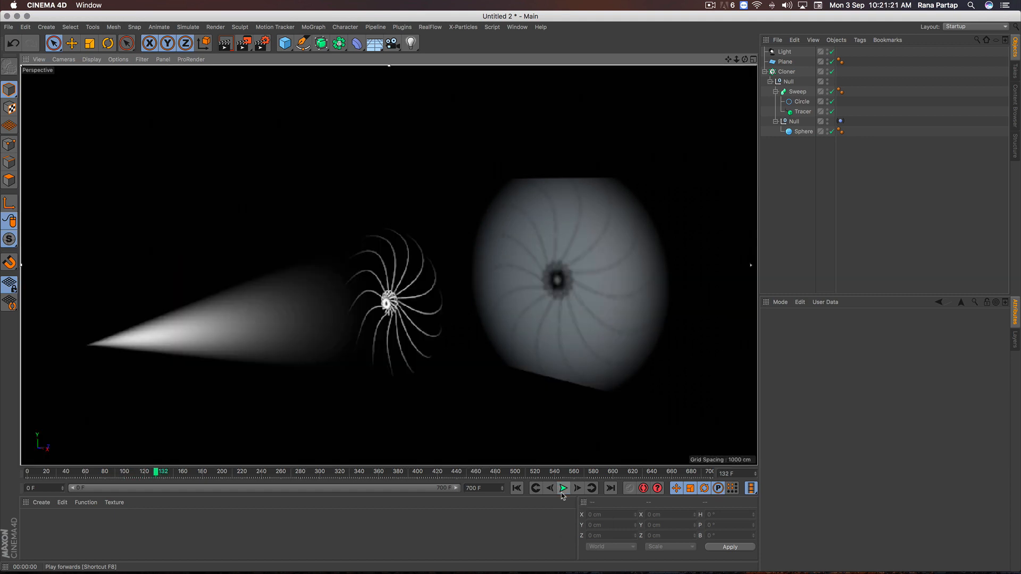
click(564, 488)
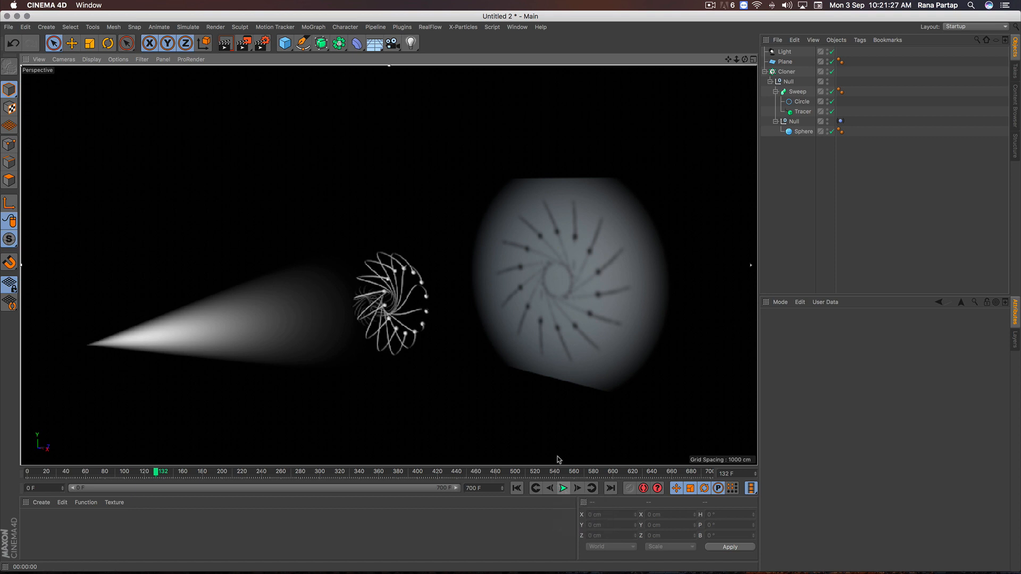
- Collapse the Cloner's hierarchy and move the Cloner along Z to about -360 cm, closer to the Light
click(765, 72)
click(783, 72)
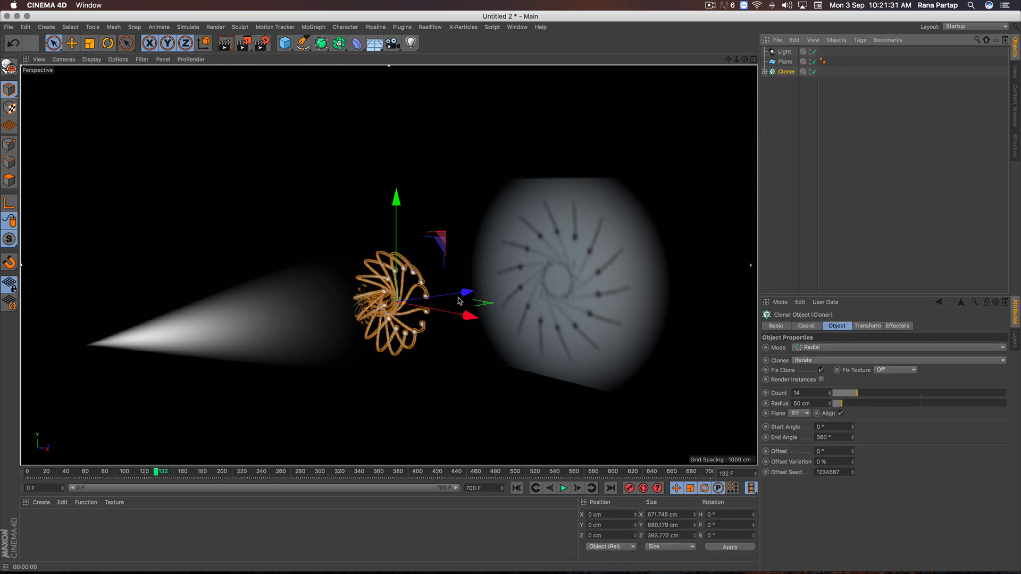
drag(459, 301, 406, 310)
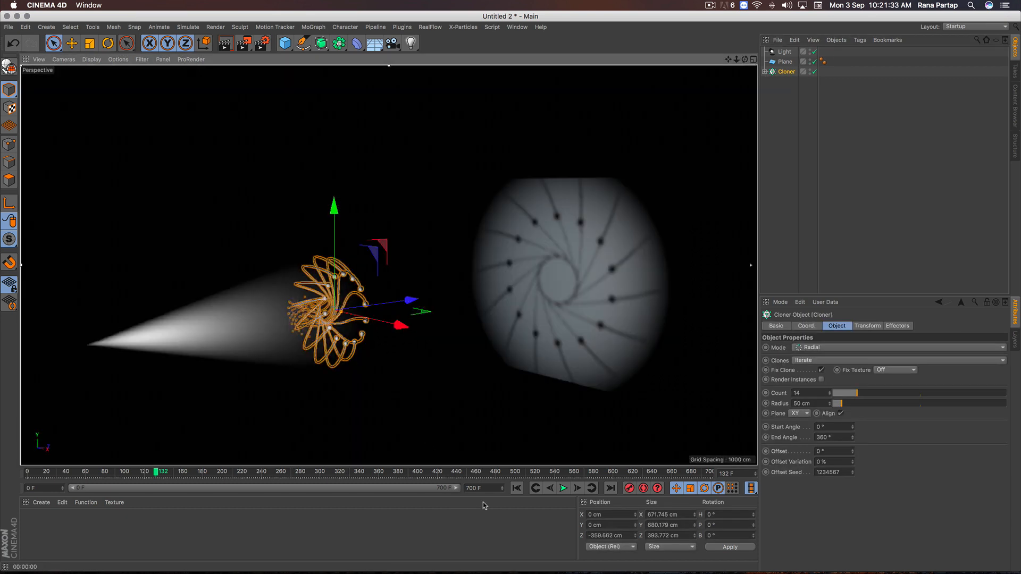
- Play the animation from the first frame almost to the end, pausing repeatedly to examine the rendered shadow pattern, and rewind to frame 0
click(517, 489)
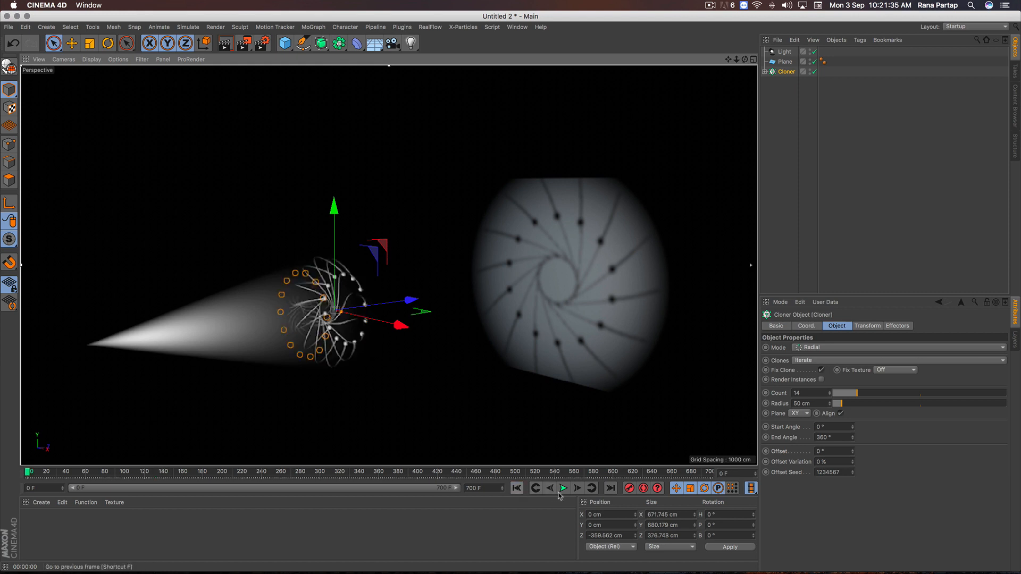
click(563, 489)
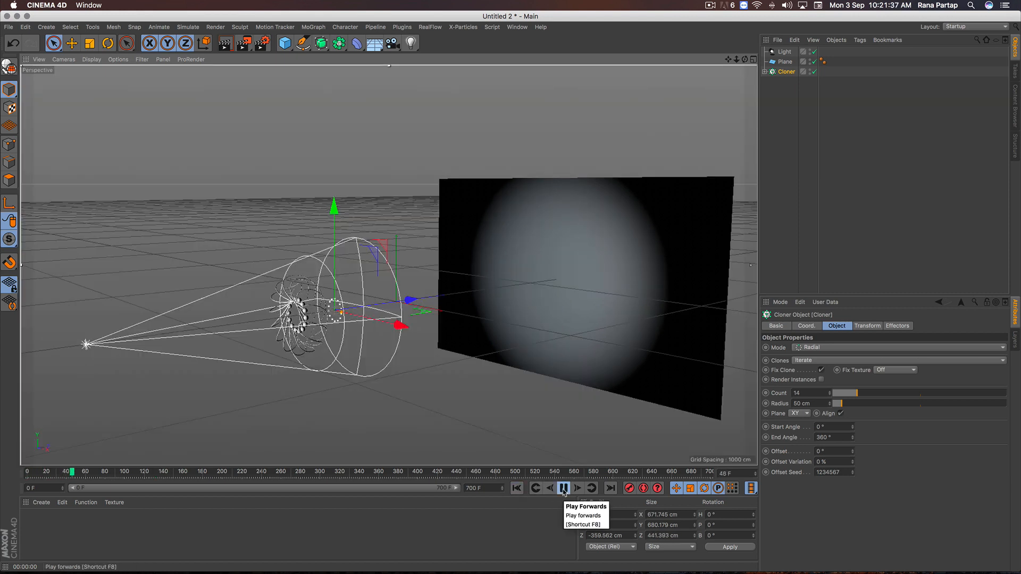
click(564, 488)
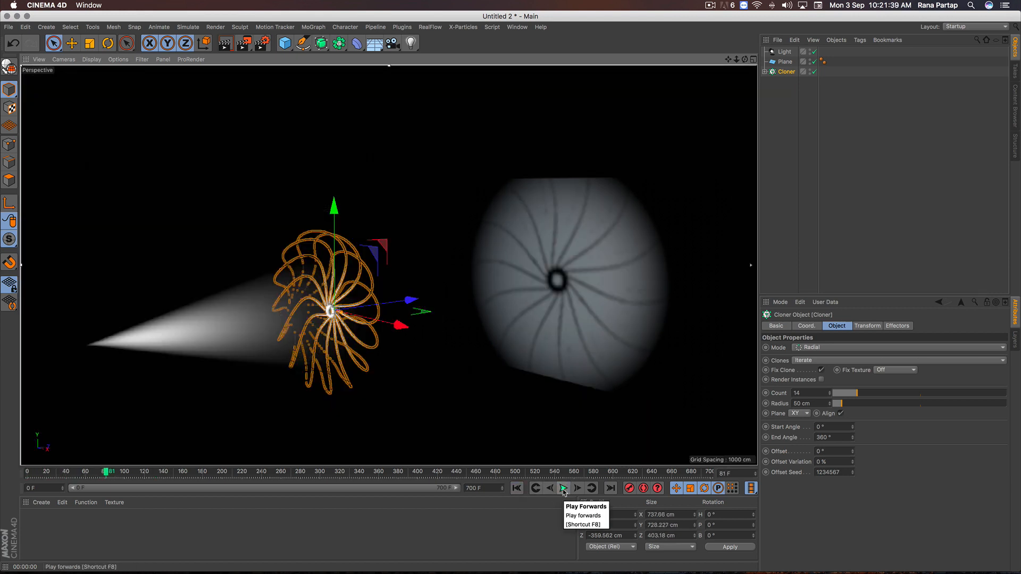
click(563, 488)
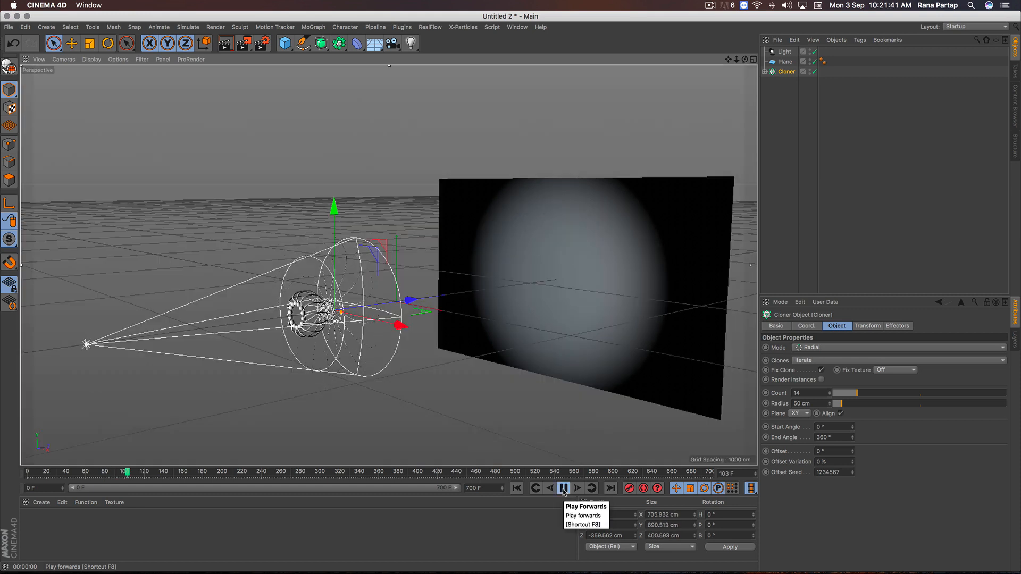
click(564, 489)
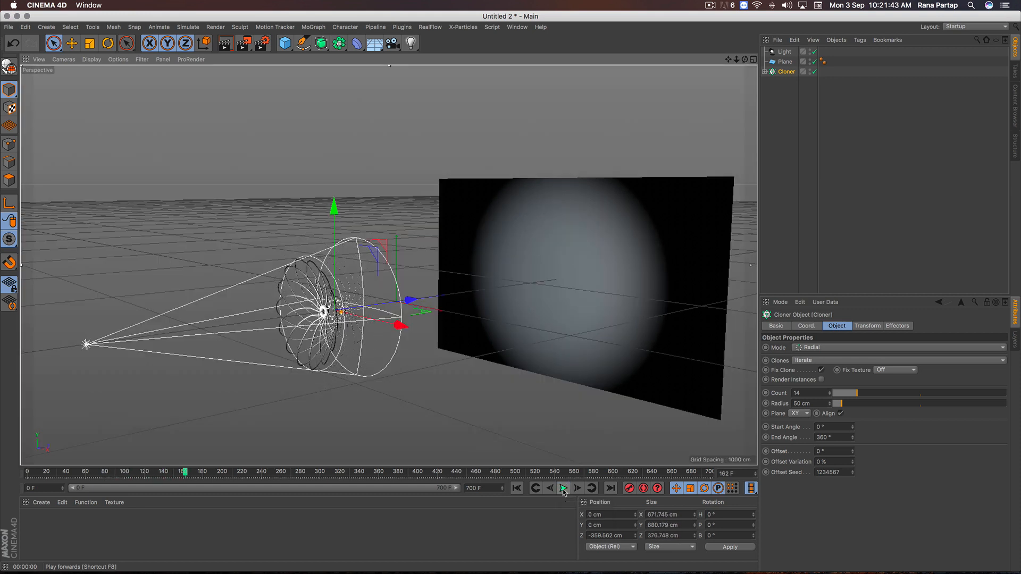
click(564, 489)
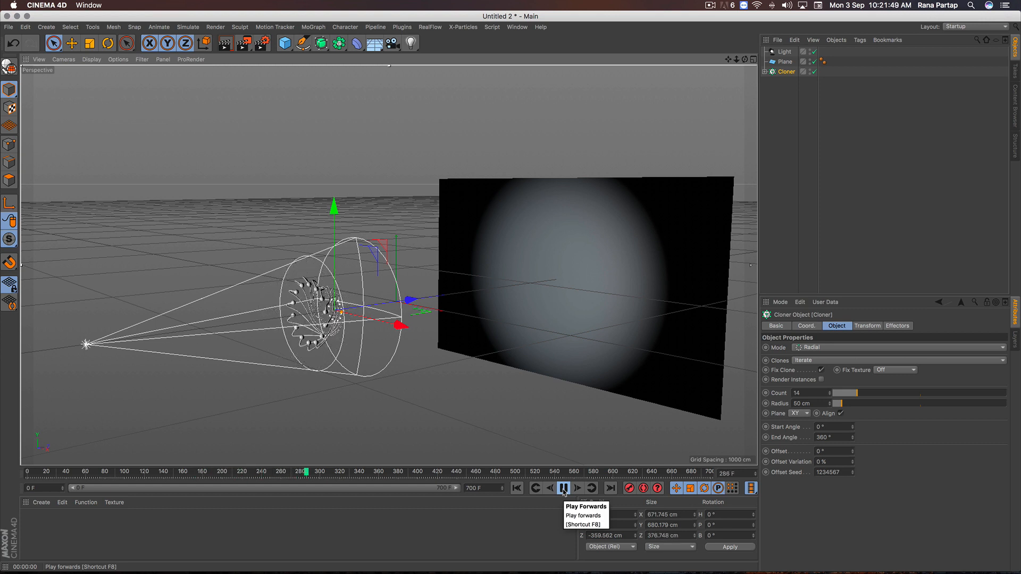
click(563, 488)
click(564, 488)
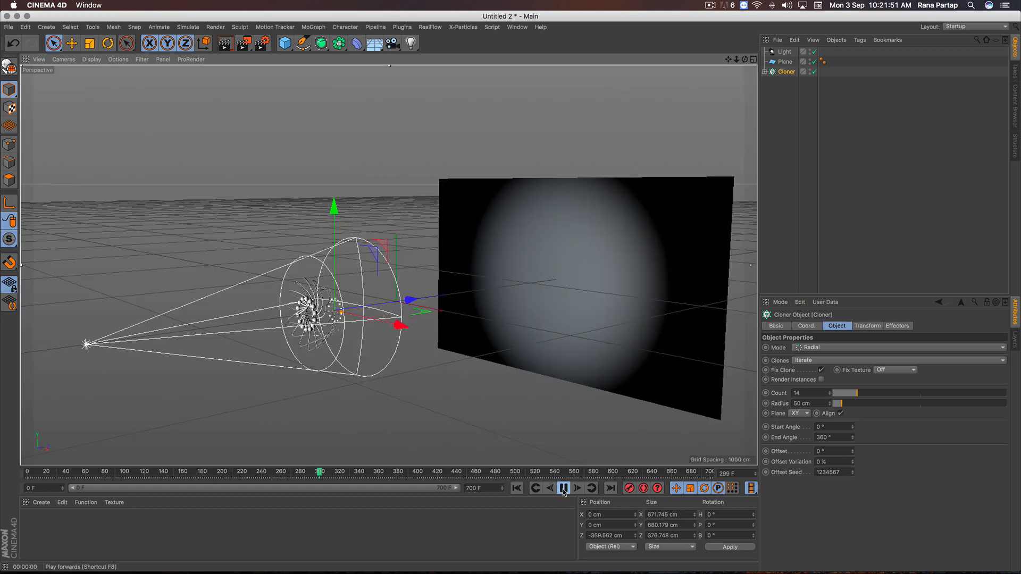
click(564, 489)
click(563, 488)
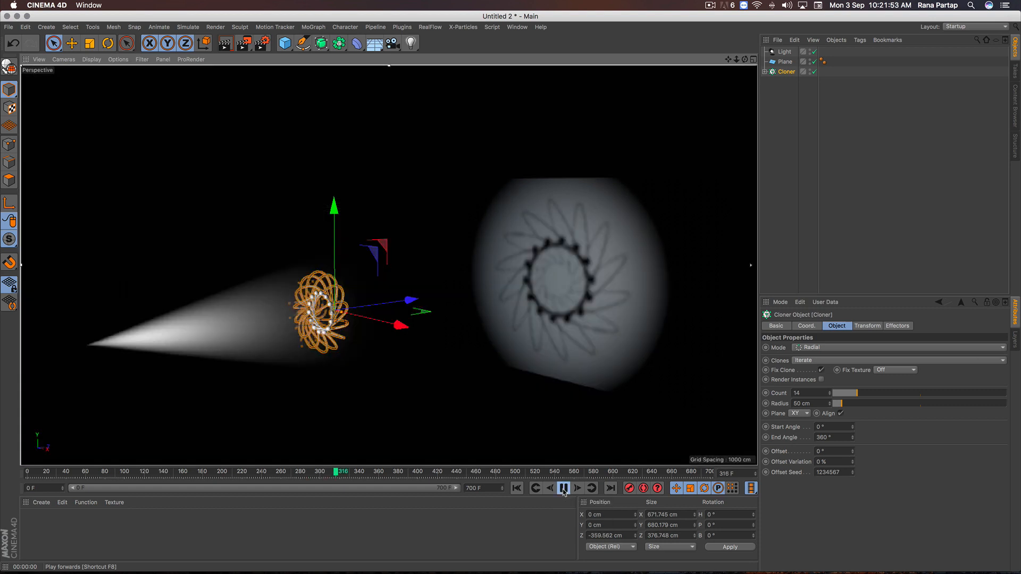
click(563, 489)
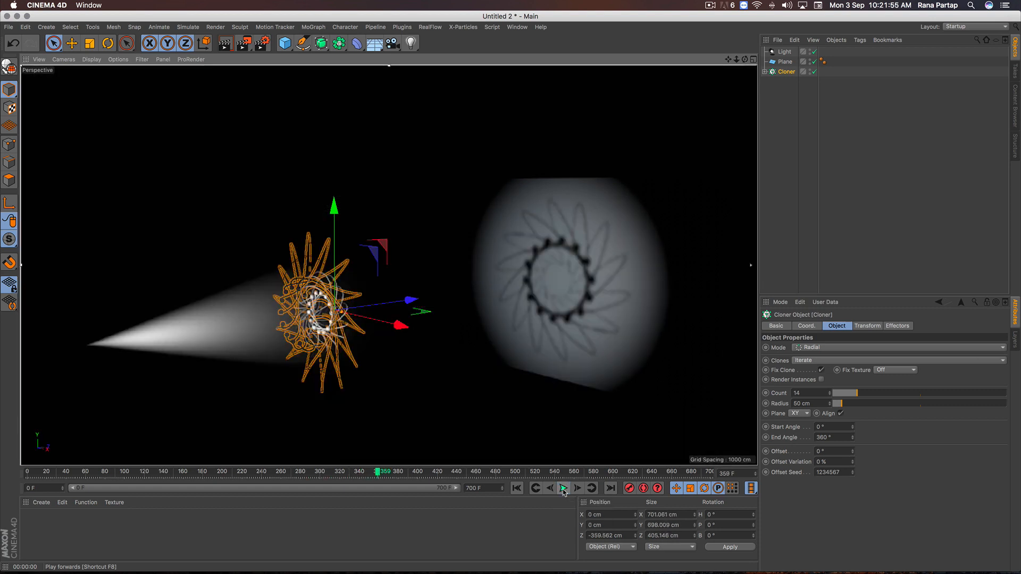
click(563, 488)
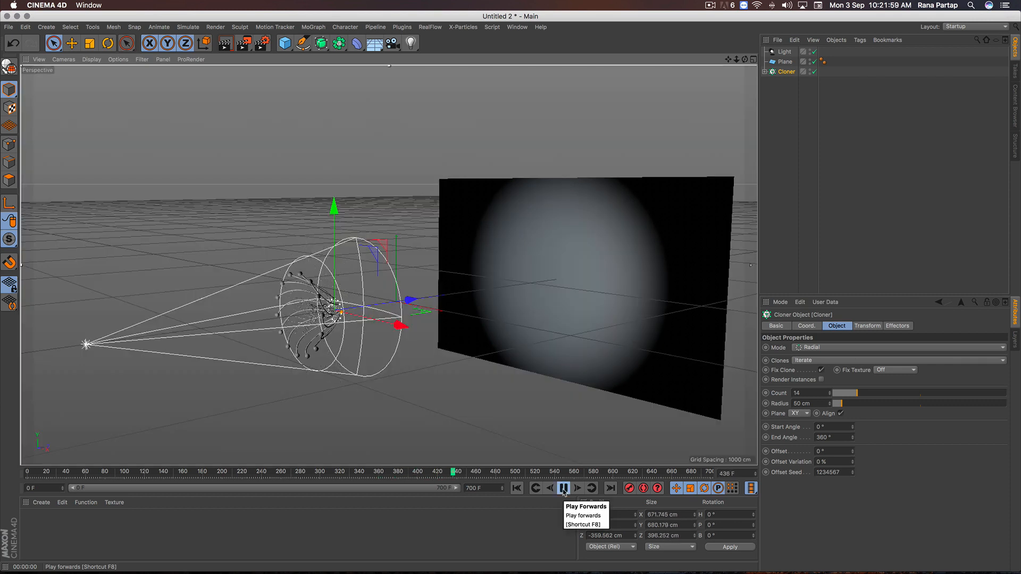
click(564, 489)
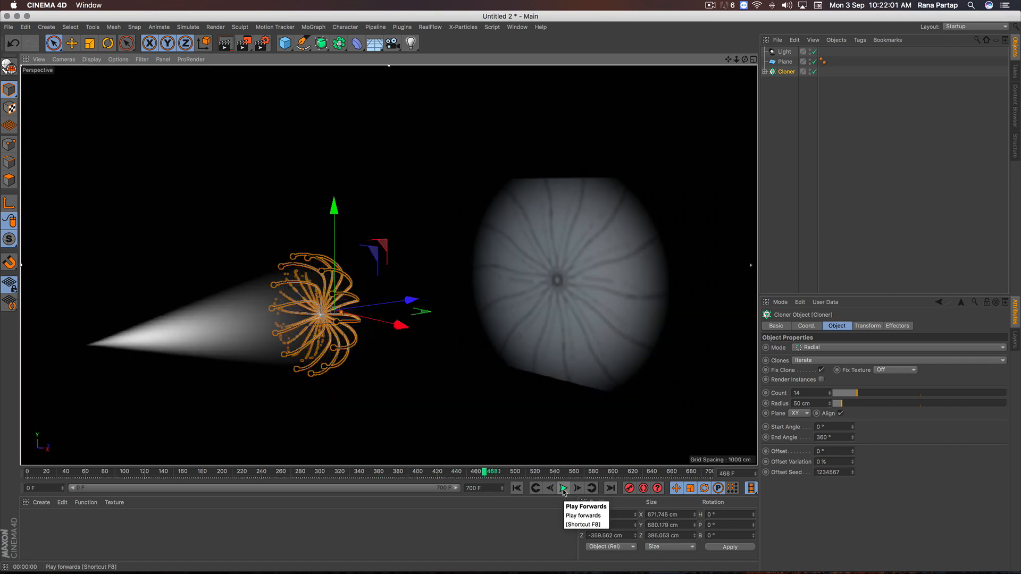
click(563, 489)
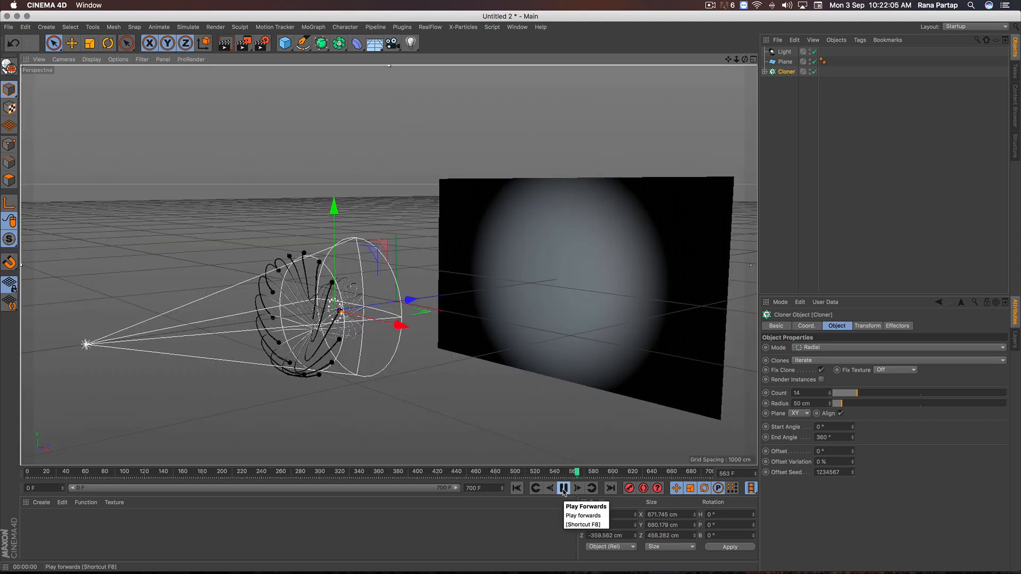
click(564, 488)
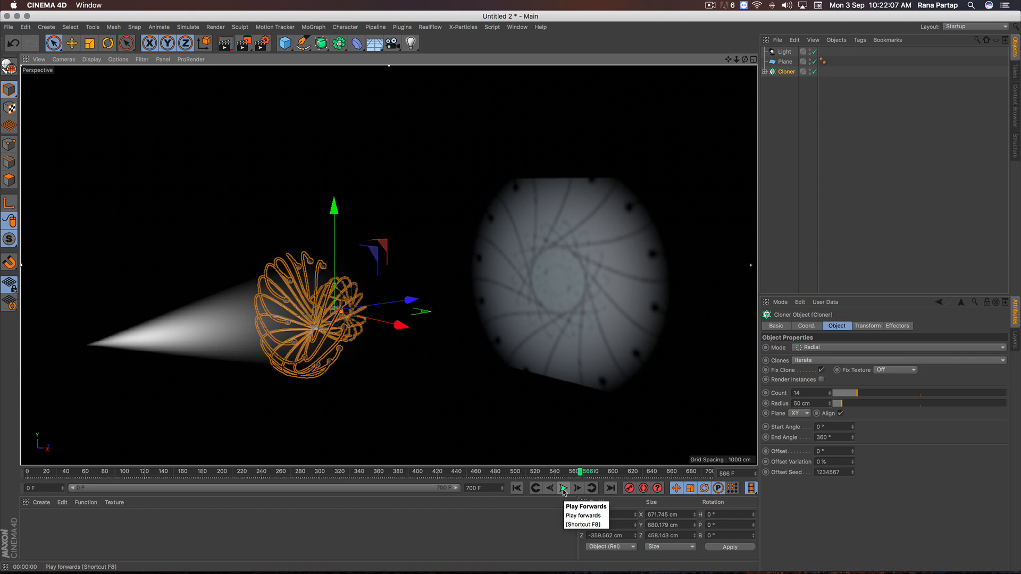
click(564, 490)
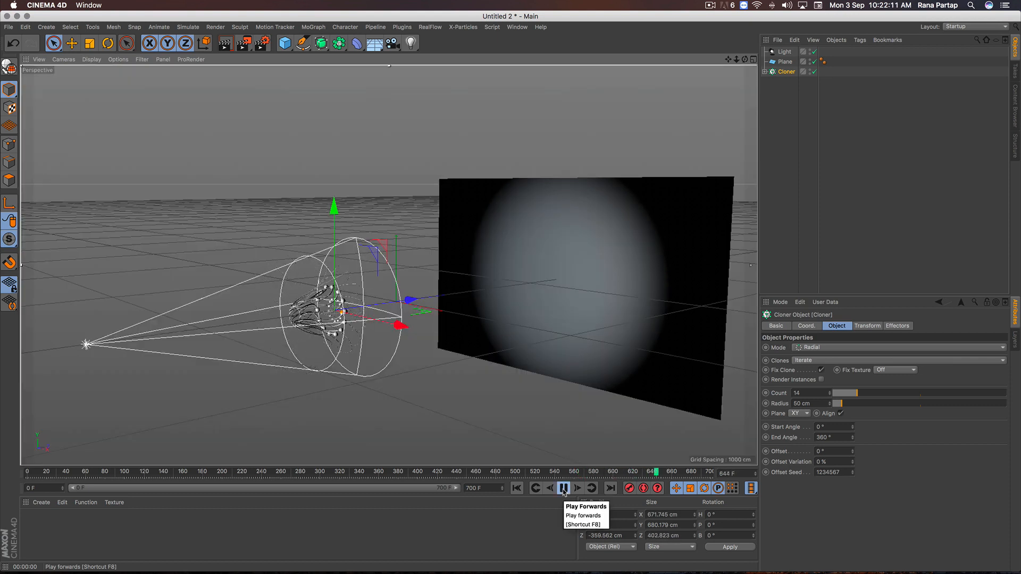
click(563, 489)
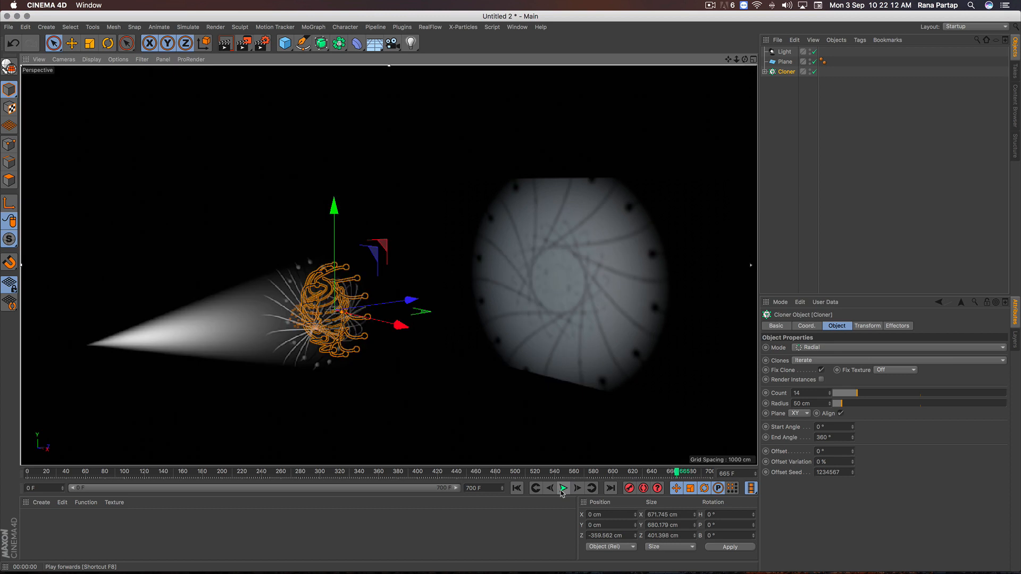
click(518, 491)
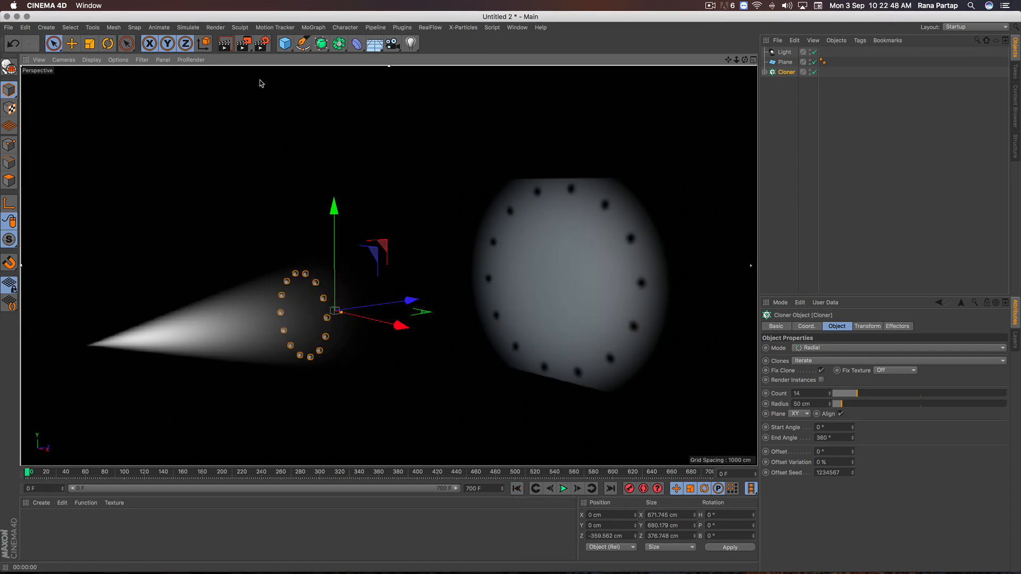
- Set the render output to the HDTV 1080 25 film/video preset with the frame range covering All Frames
click(262, 44)
drag(247, 31, 388, 126)
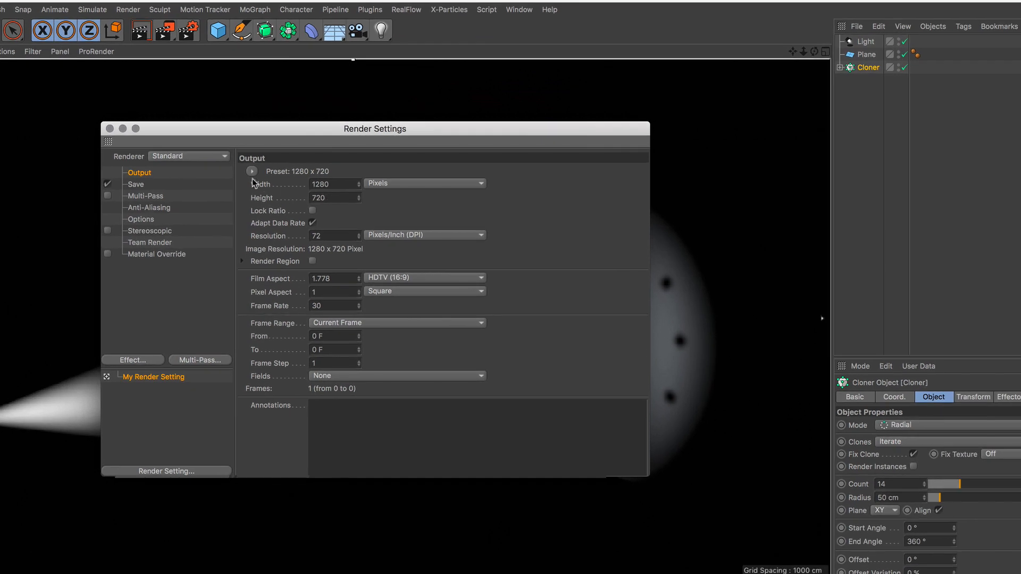
click(311, 153)
mouse_move(271, 211)
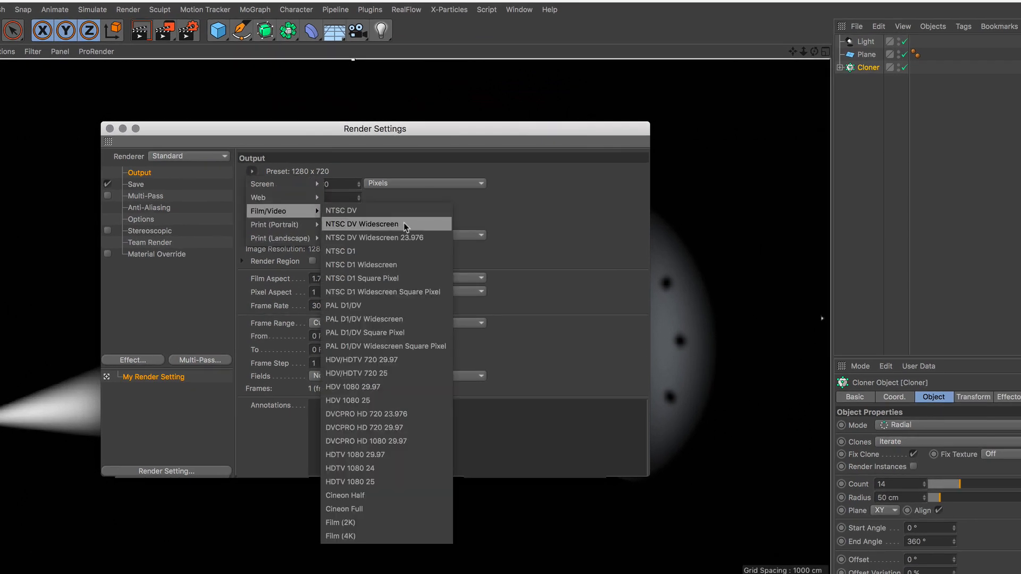
click(409, 482)
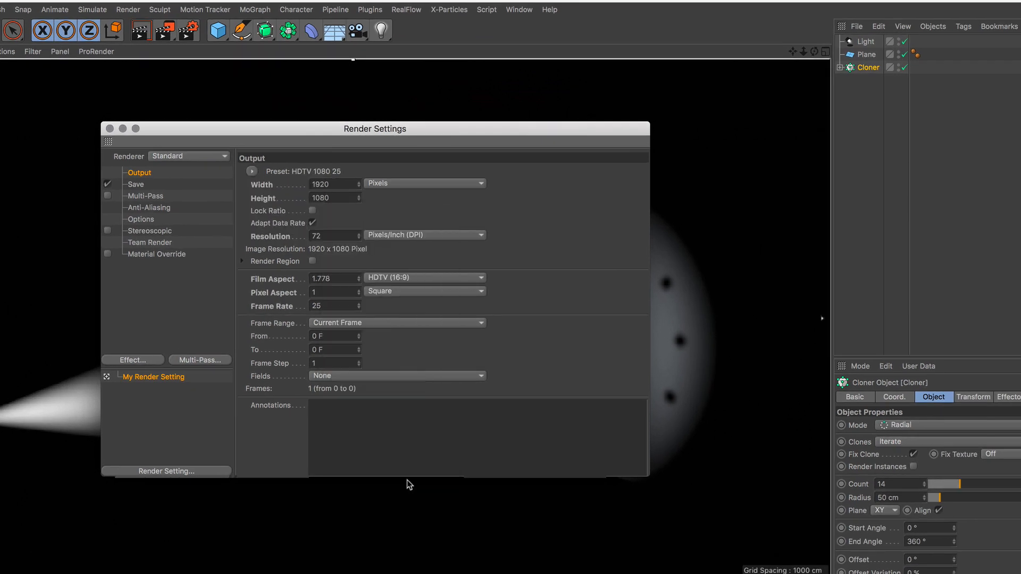
click(394, 325)
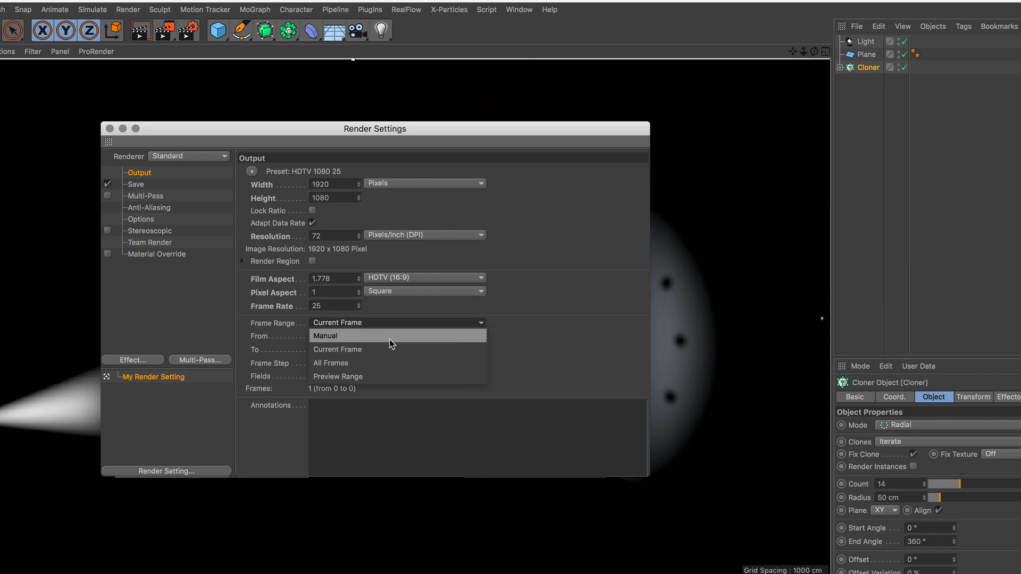
click(386, 358)
- Save the render as an MP4 named "loop shadow effect" in Downloads, recheck the output settings and close the Render Settings
click(136, 185)
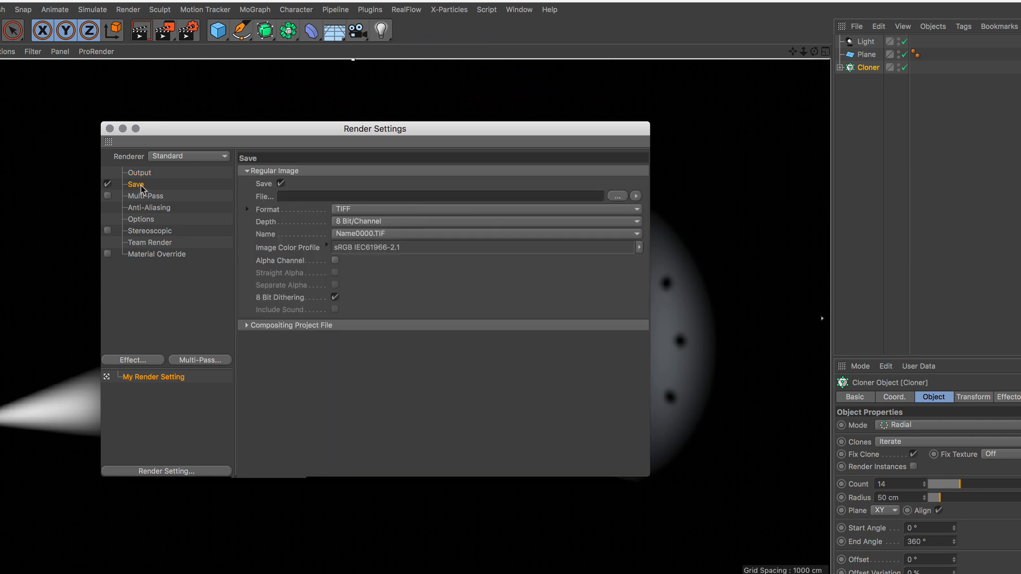
click(422, 208)
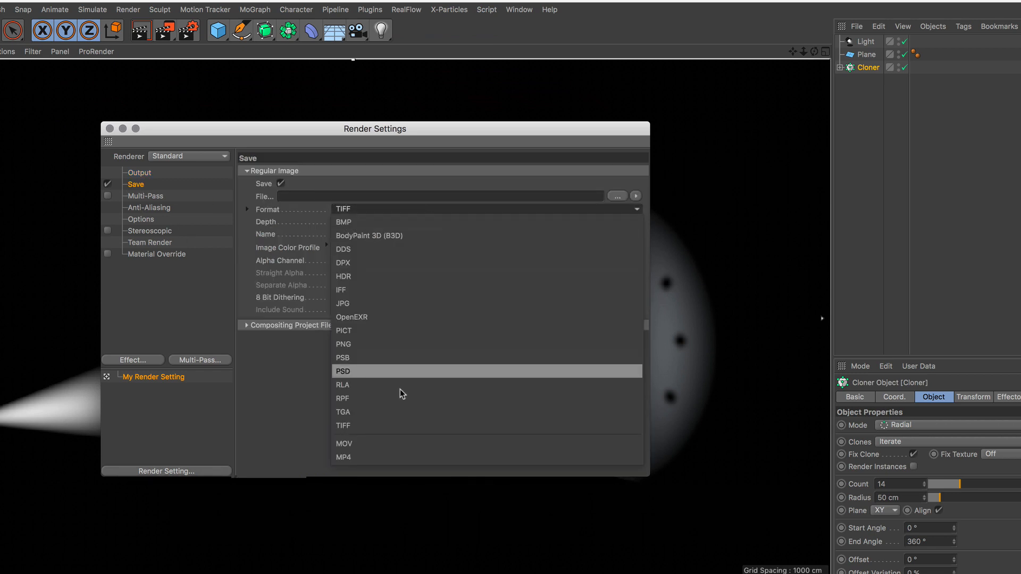
click(396, 458)
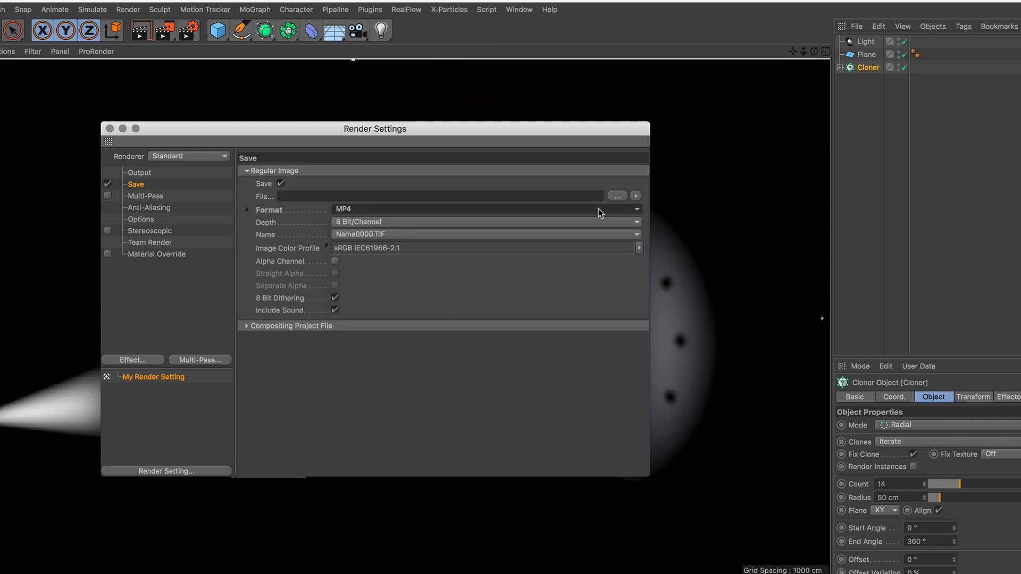
click(612, 198)
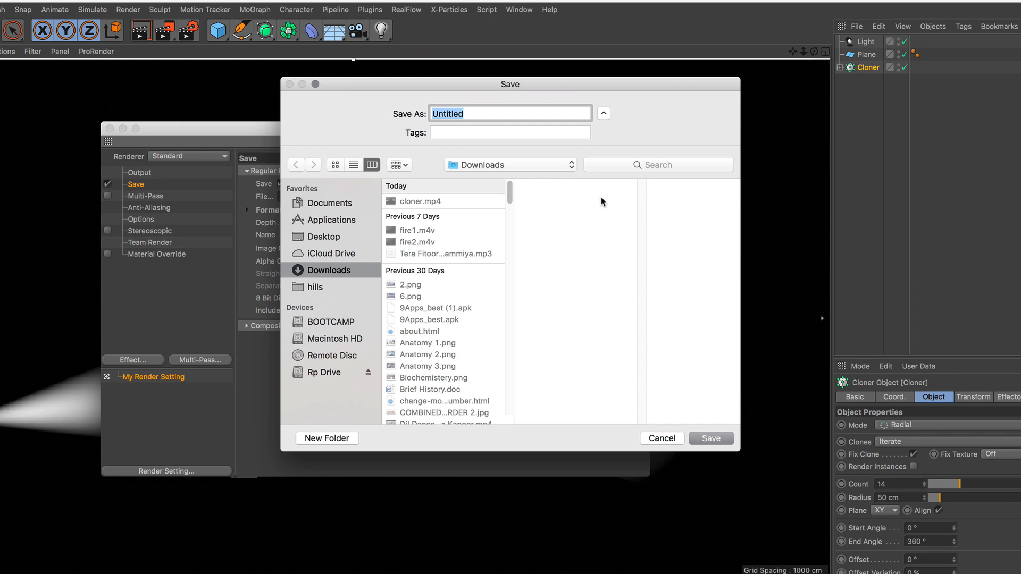
text(loop shadow effect)
key(Return)
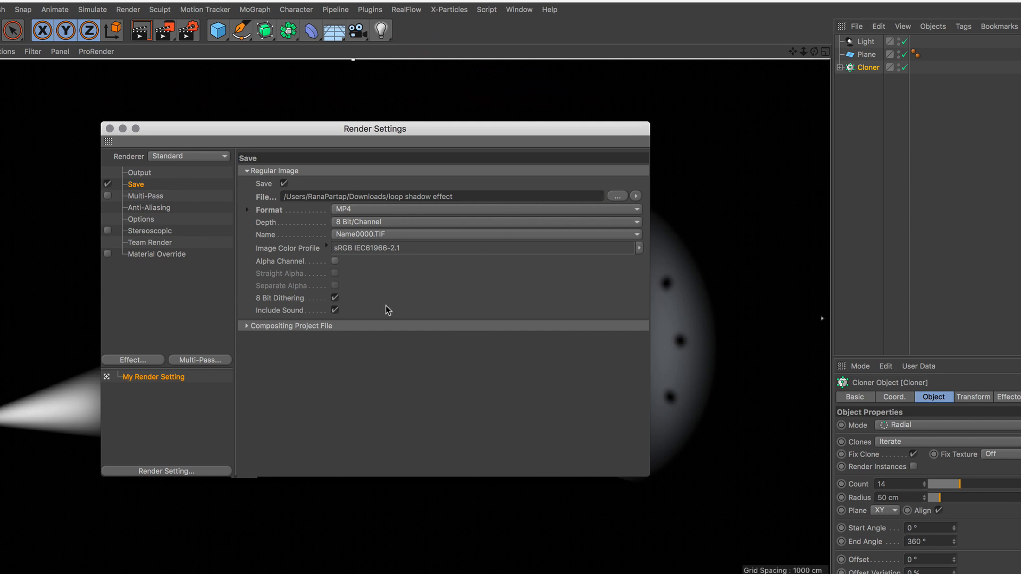
click(140, 173)
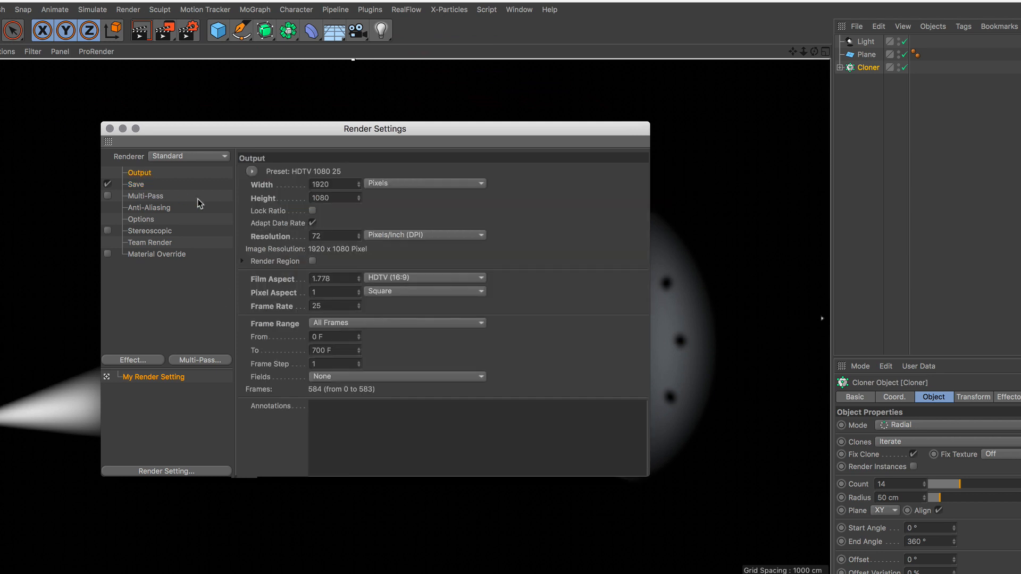
click(110, 129)
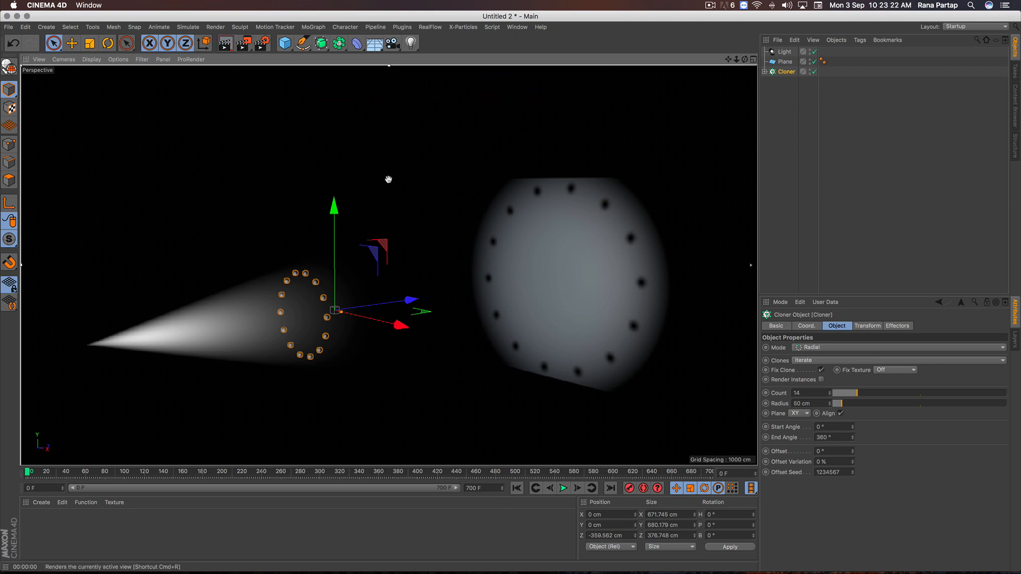
- Test-render the perspective view, deselect the Cloner and render the full animation to the Picture Viewer
key(super+r)
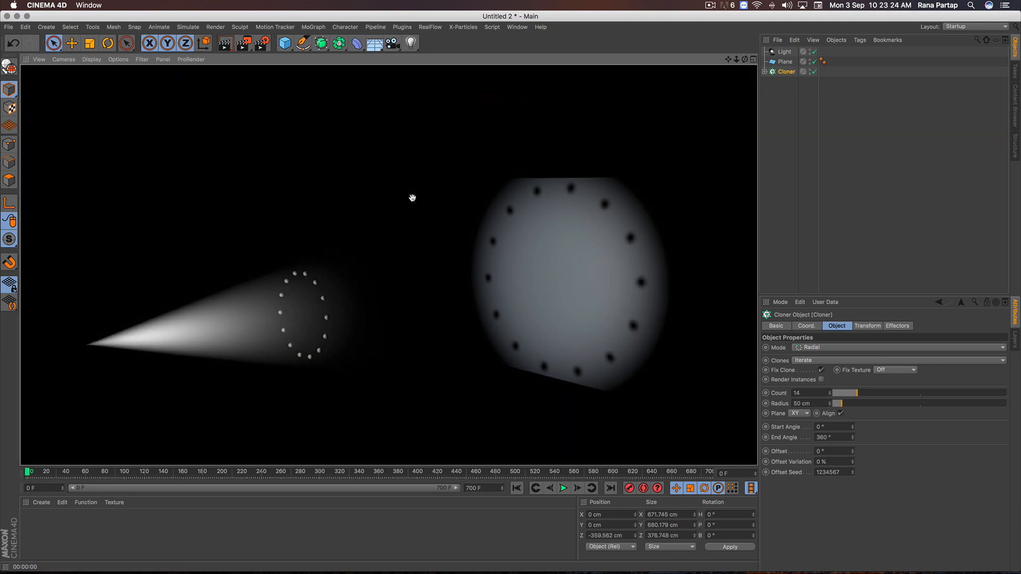
click(414, 199)
click(244, 43)
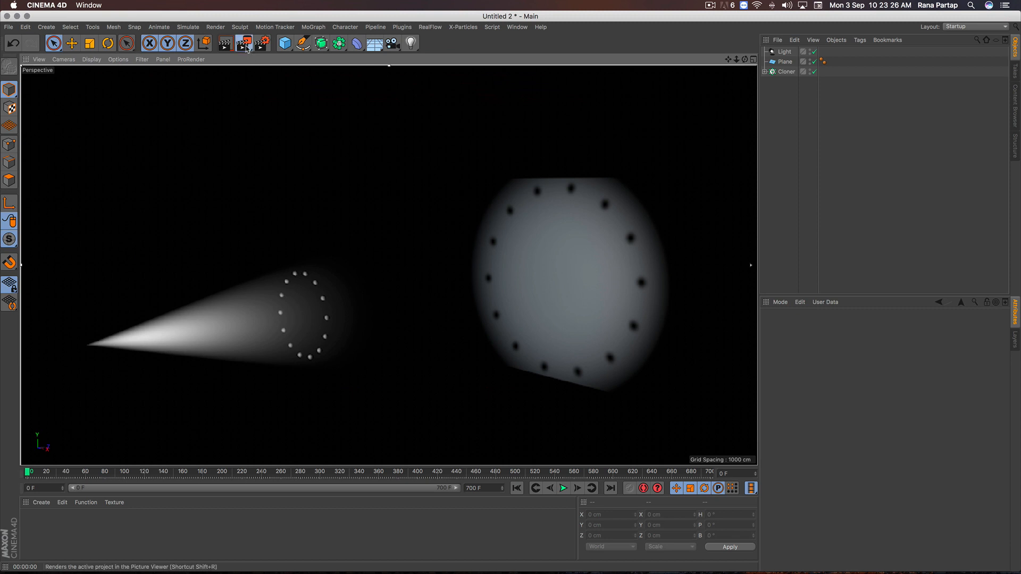
scroll(326, 270, down, 1)
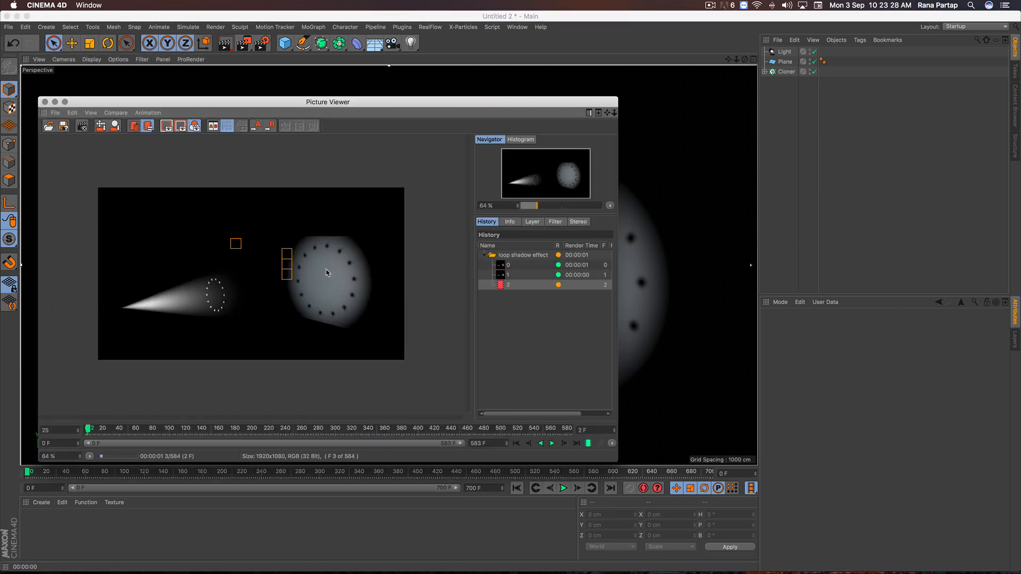